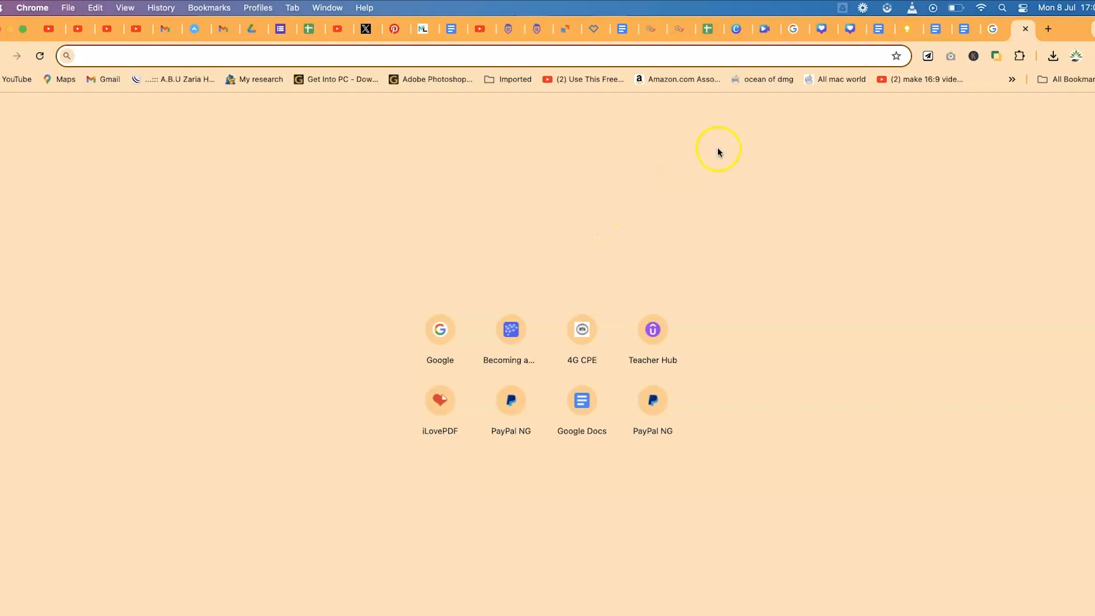
# Step: Open the structural appraisal report in Google Docs and review its title, client details, and sections from executive summary to recommendations
pyautogui.click(964, 29)
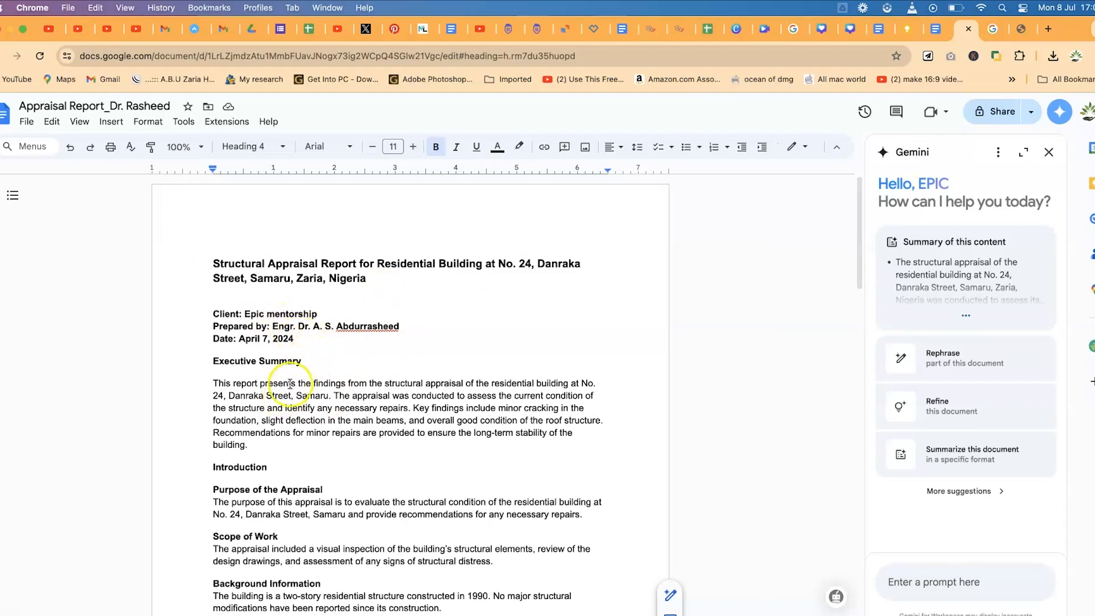
pyautogui.scroll(-4, 317, 429)
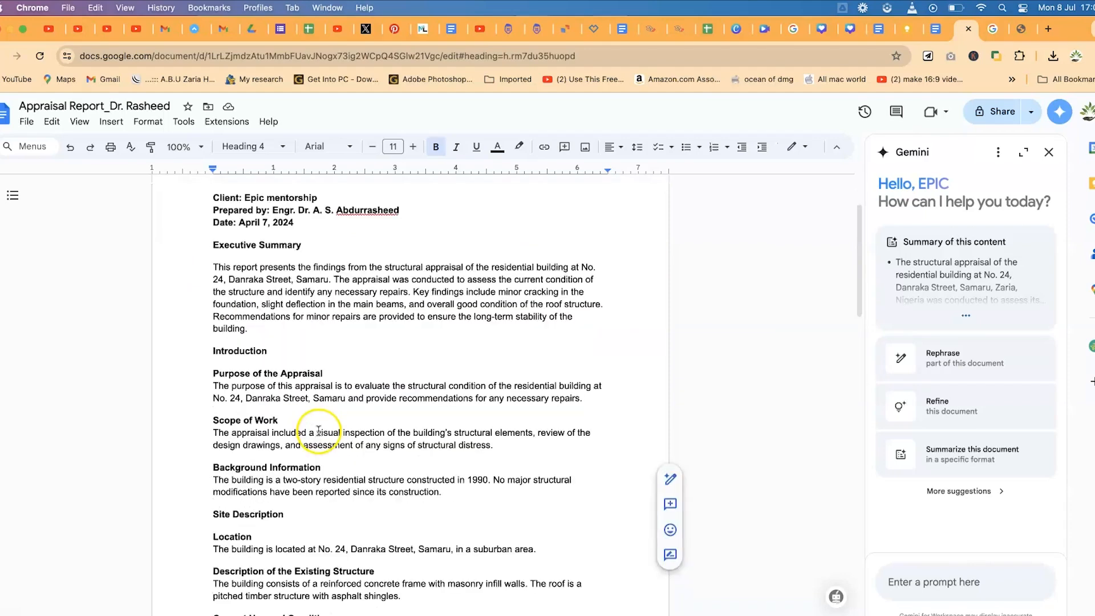
pyautogui.scroll(-2, 304, 523)
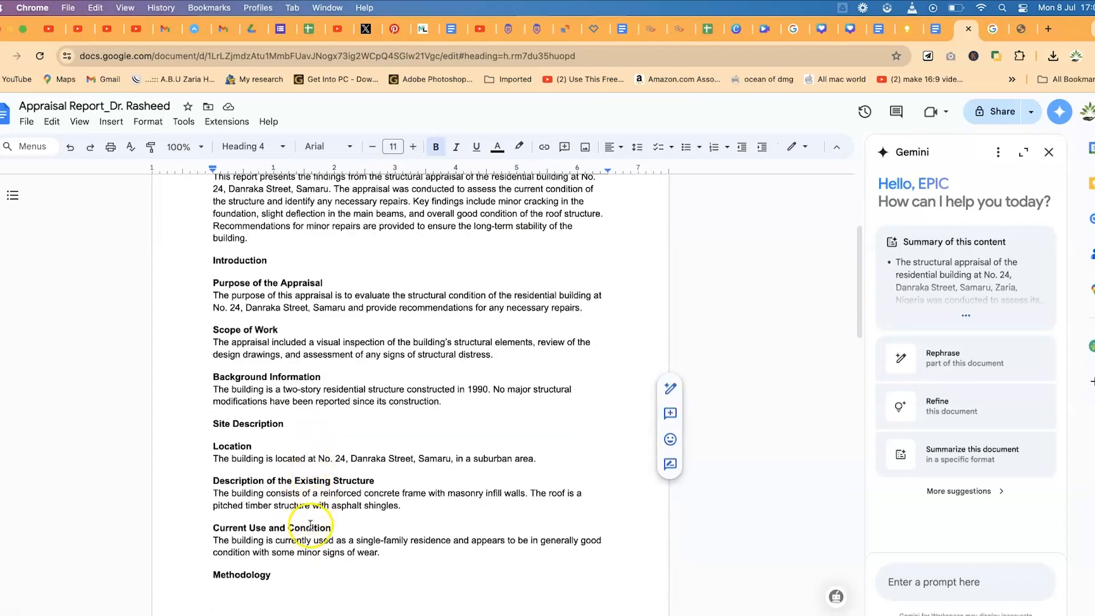
pyautogui.scroll(-12, 314, 510)
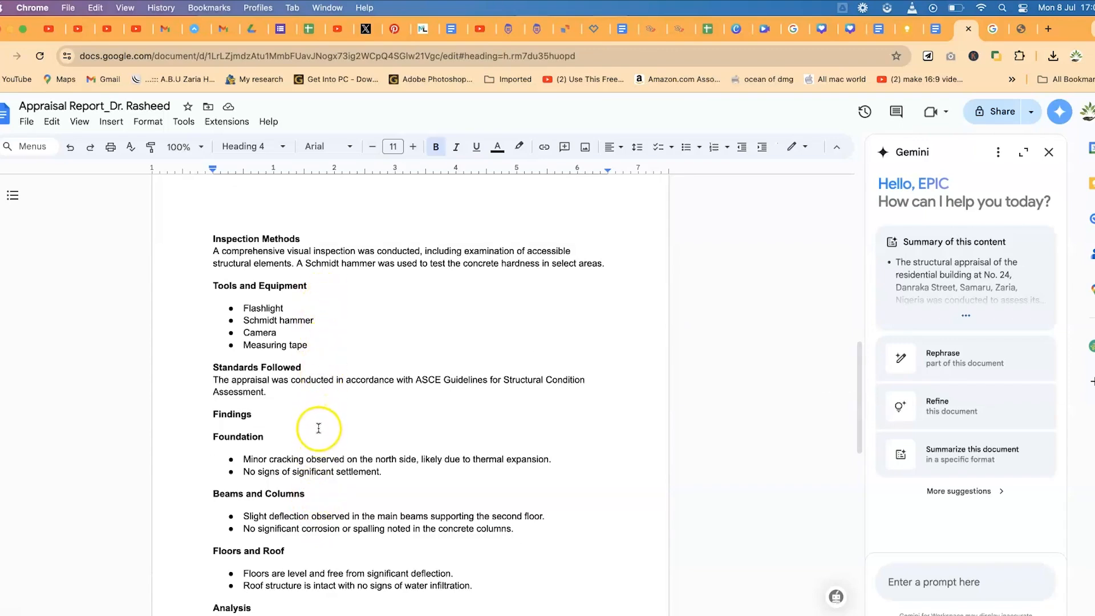
pyautogui.scroll(-7, 308, 507)
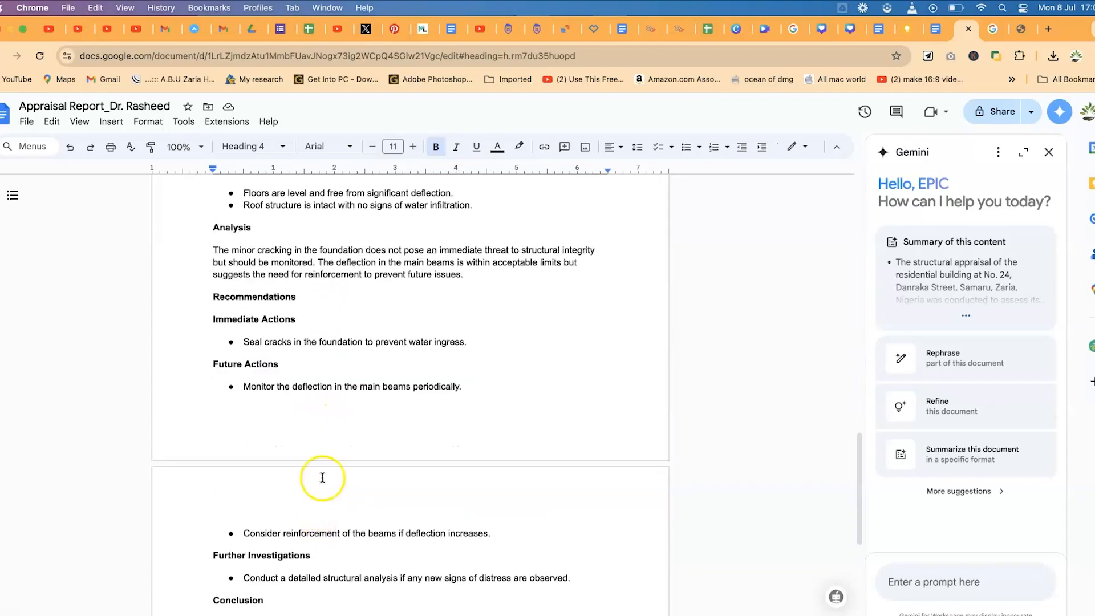
pyautogui.scroll(15, 325, 485)
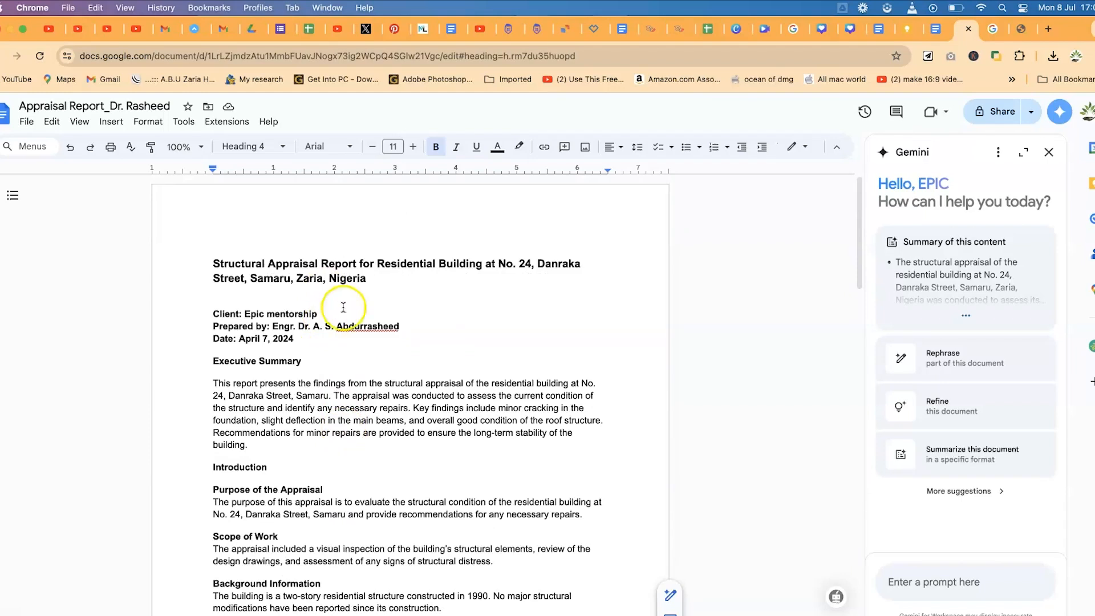
pyautogui.moveTo(366, 279); pyautogui.dragTo(313, 274)
pyautogui.doubleClick(471, 301)
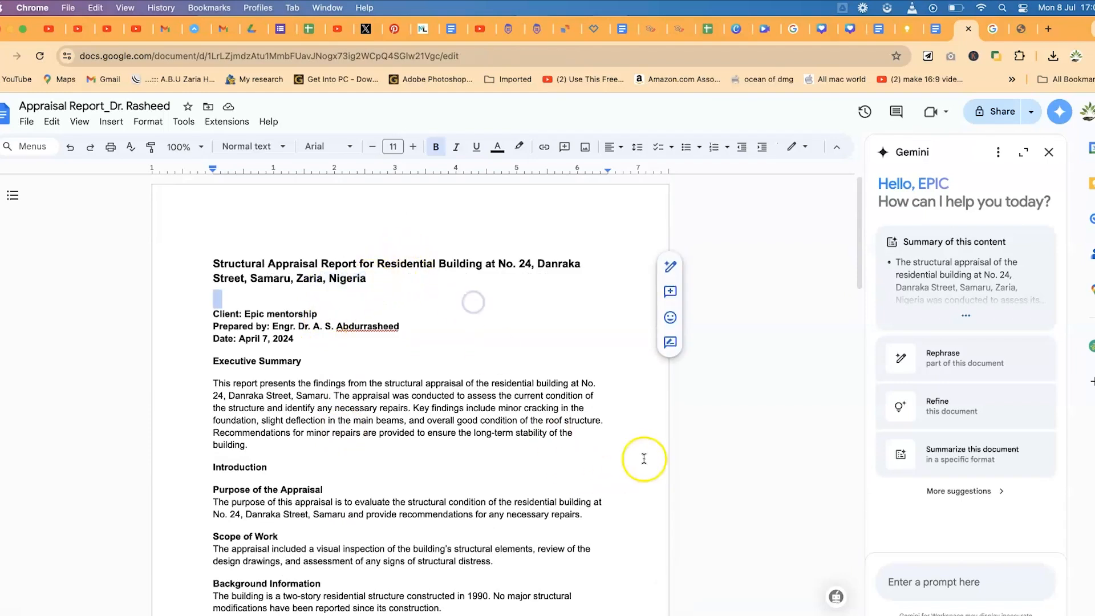
# Step: Switch to LibreOffice, create an Impress presentation without a template, and add a second slide with the title-only layout
pyautogui.click(702, 615)
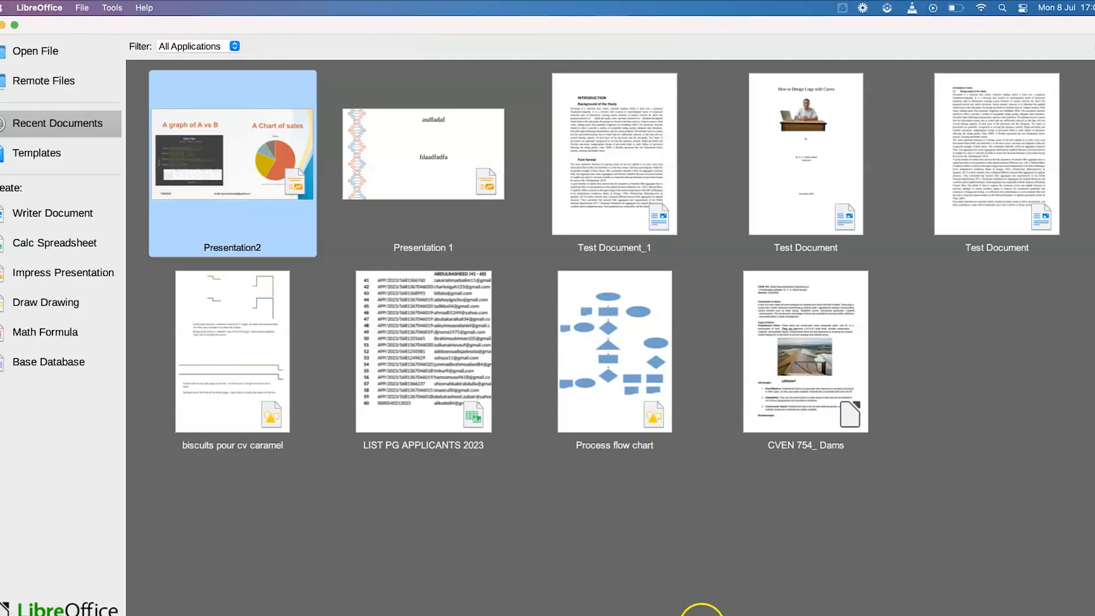
pyautogui.click(67, 279)
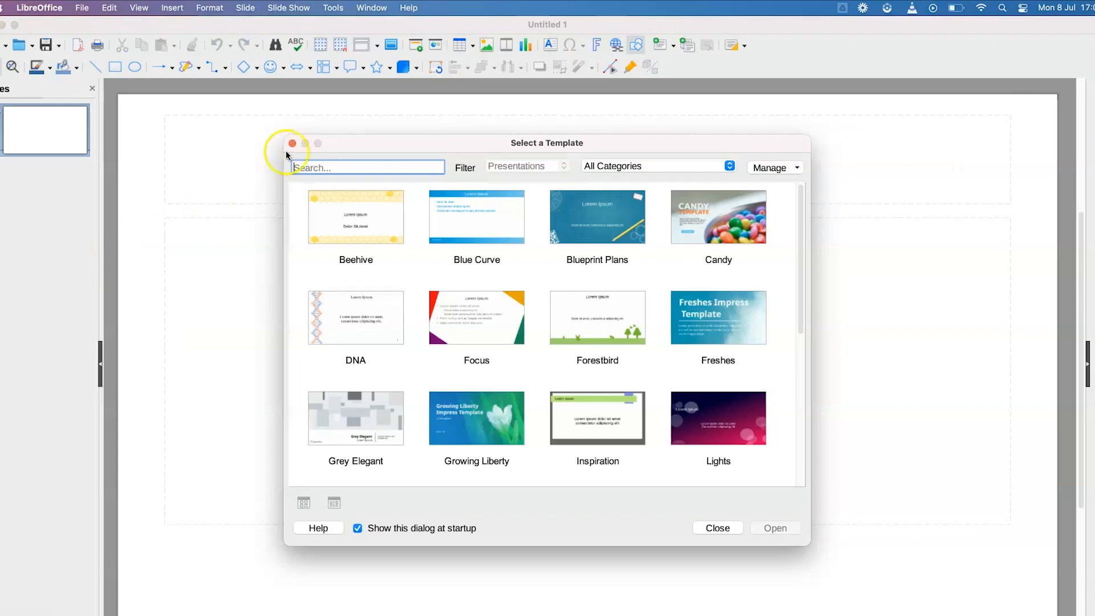
pyautogui.click(294, 145)
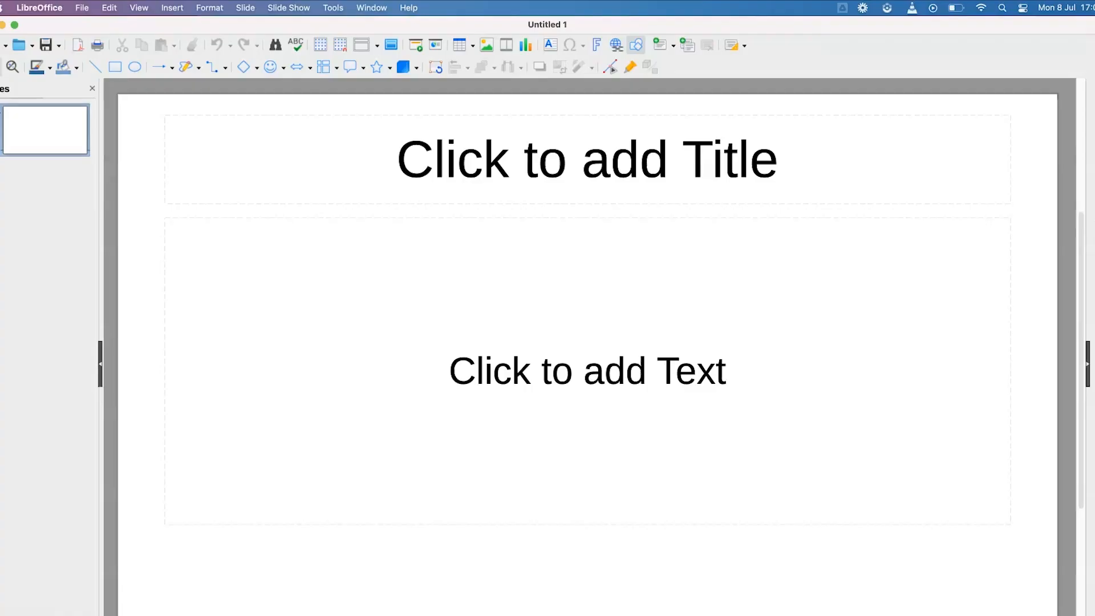
pyautogui.click(673, 50)
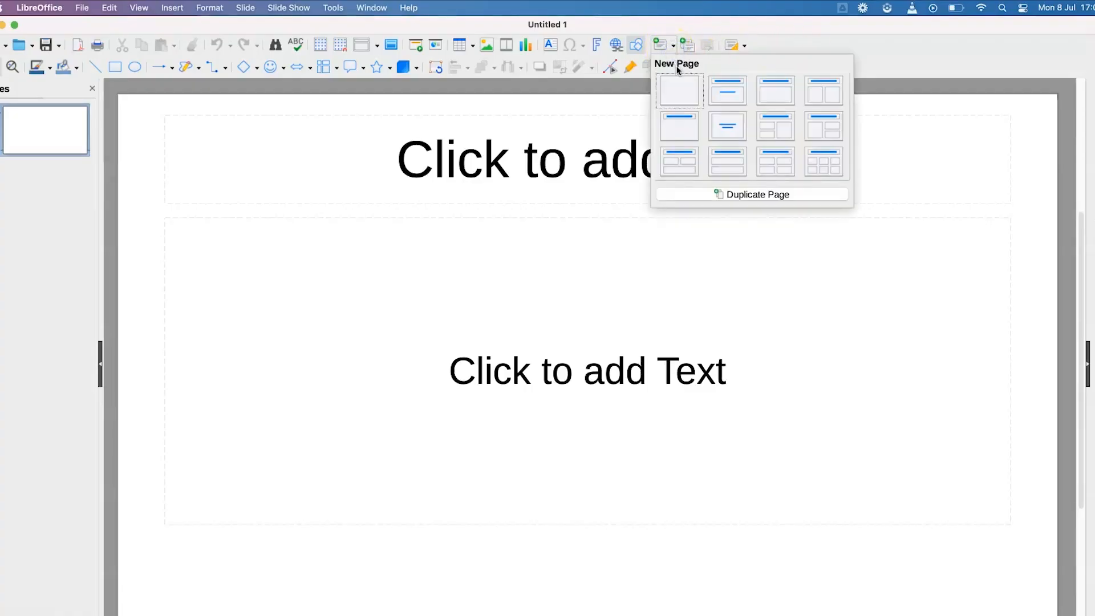
pyautogui.click(684, 132)
# Step: Copy the full report title from the Google Docs document into the title placeholder of the second slide
pyautogui.click(522, 174)
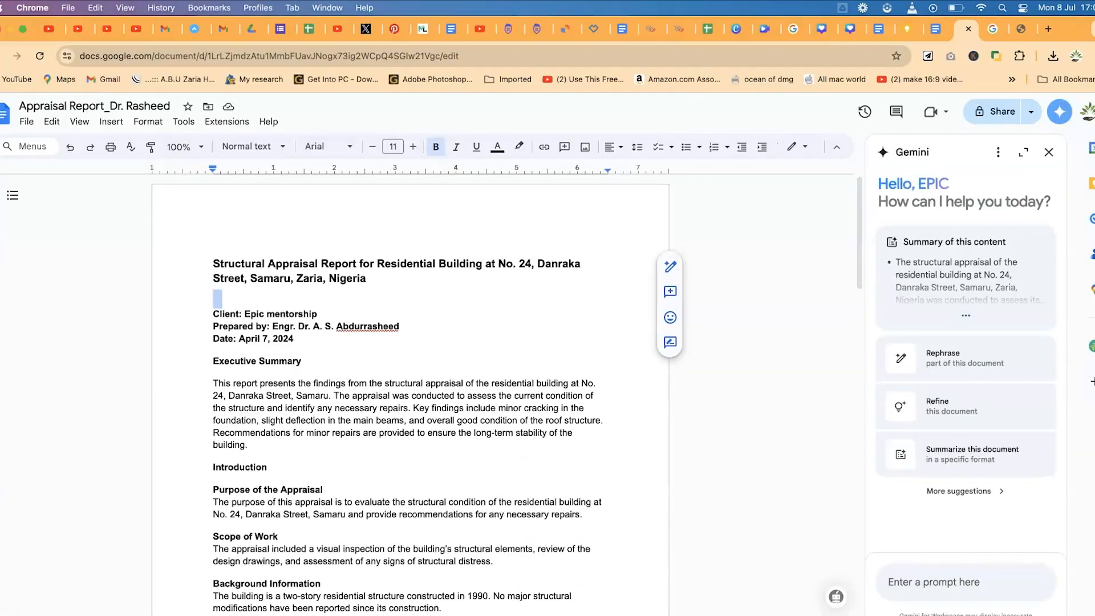
pyautogui.tripleClick(214, 252)
pyautogui.press('super+alt+3')
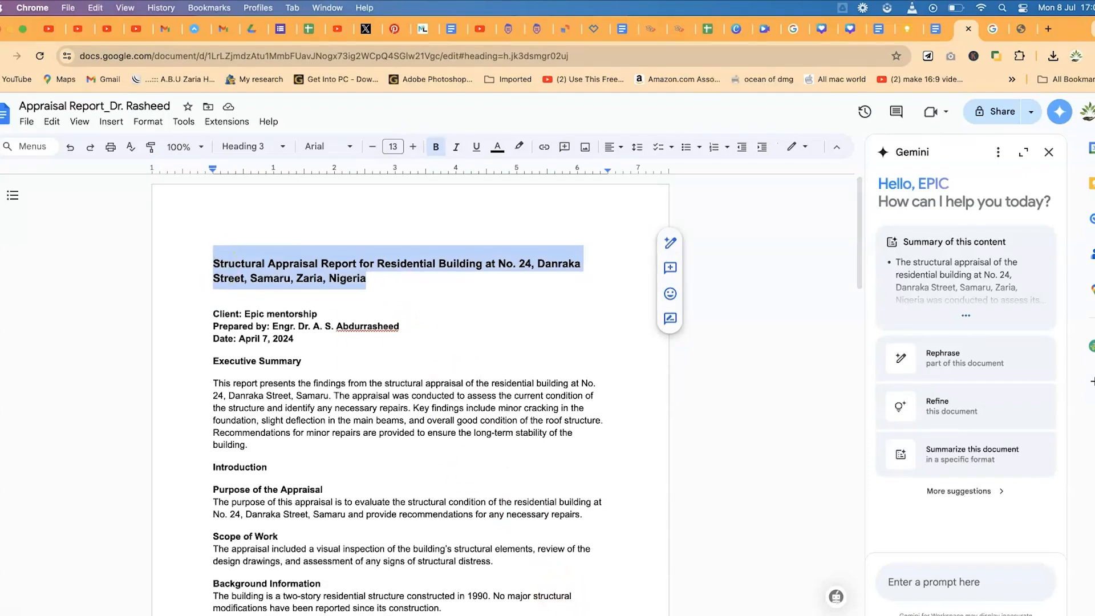
pyautogui.click(469, 161)
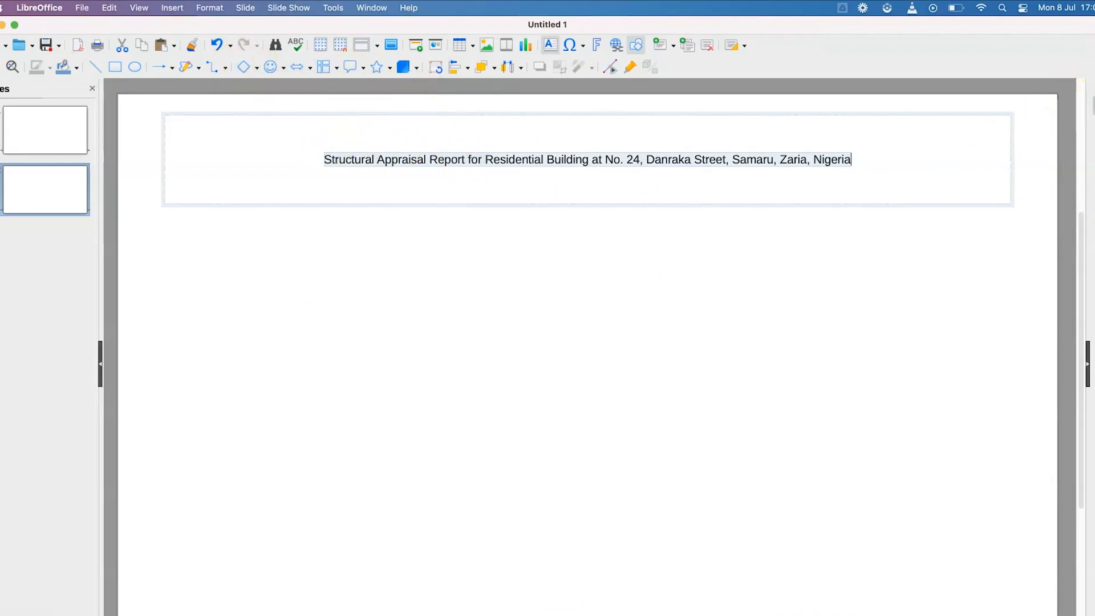
# Step: Format the second slide's title text as 18 pt bold
pyautogui.click(1090, 105)
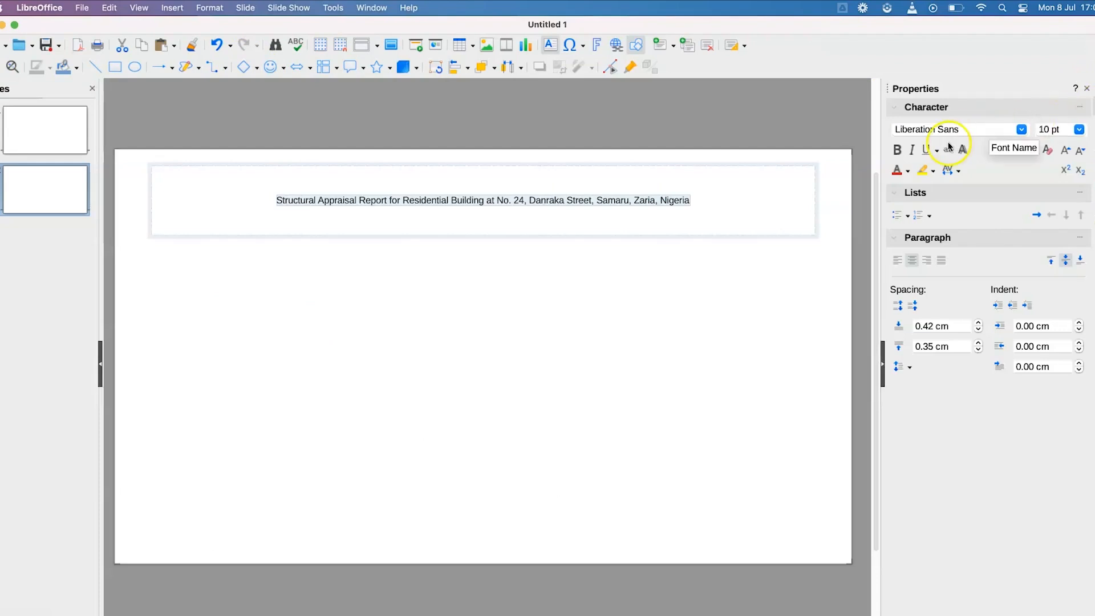
pyautogui.click(1079, 129)
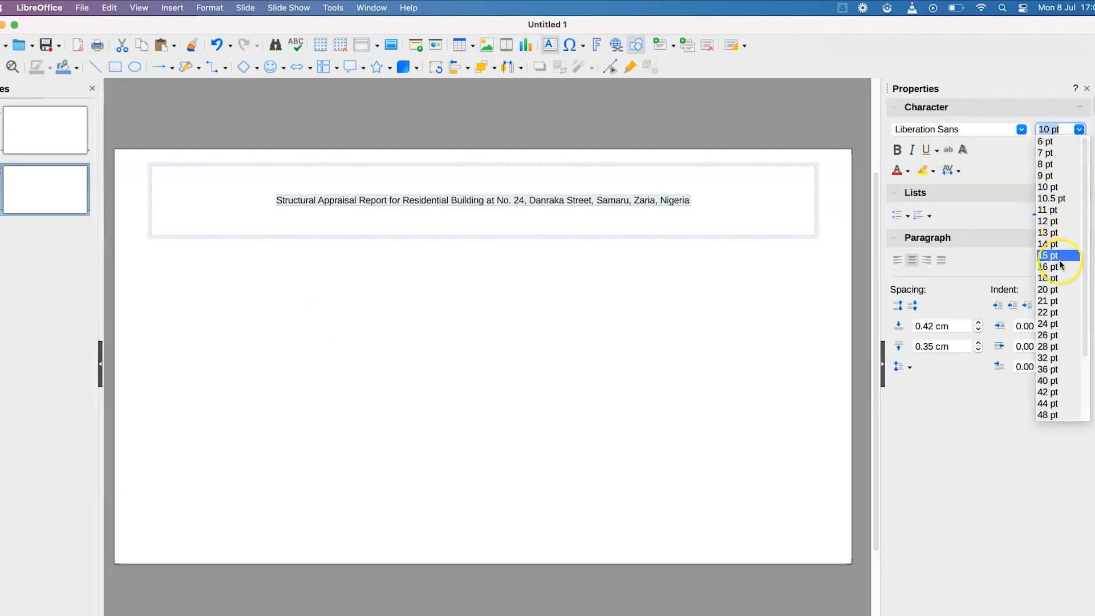
pyautogui.click(1062, 279)
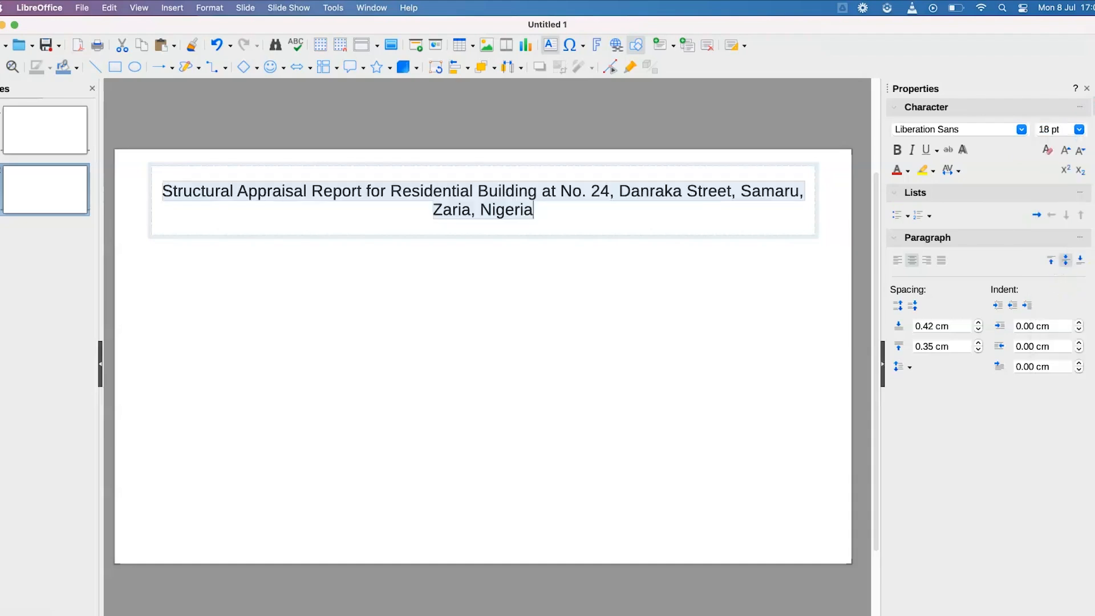
pyautogui.click(897, 150)
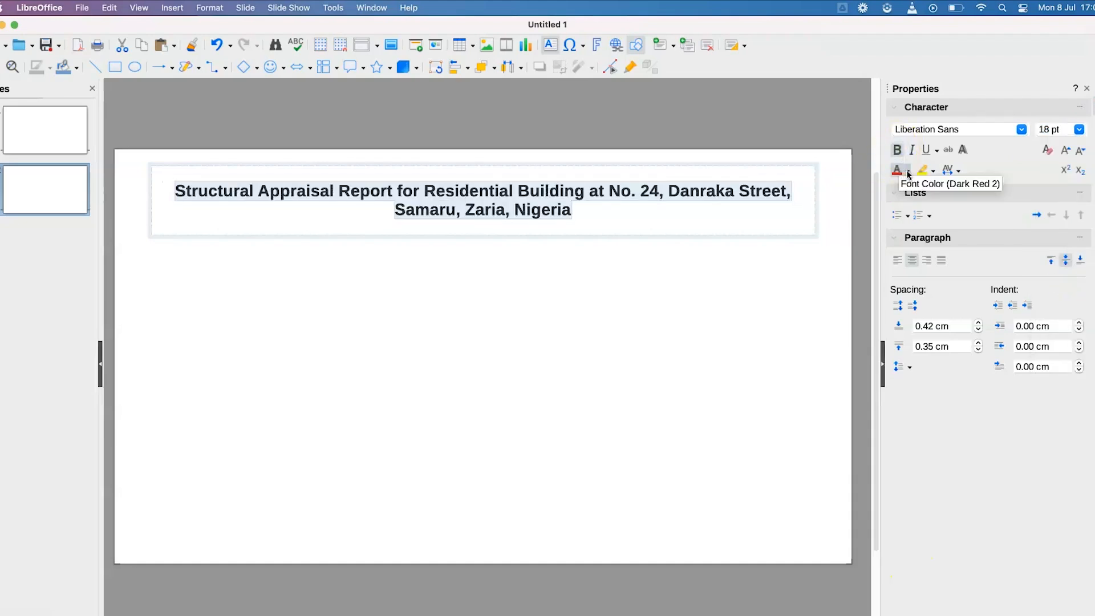
# Step: Change the slide title's font color to a medium royal blue from the html palette
pyautogui.click(907, 170)
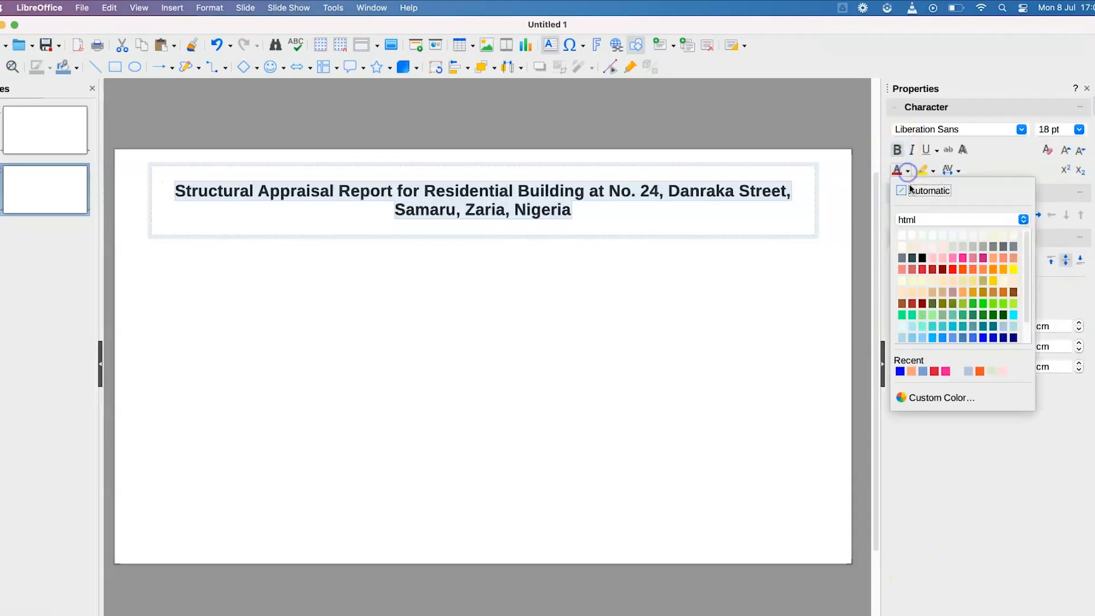
pyautogui.click(993, 339)
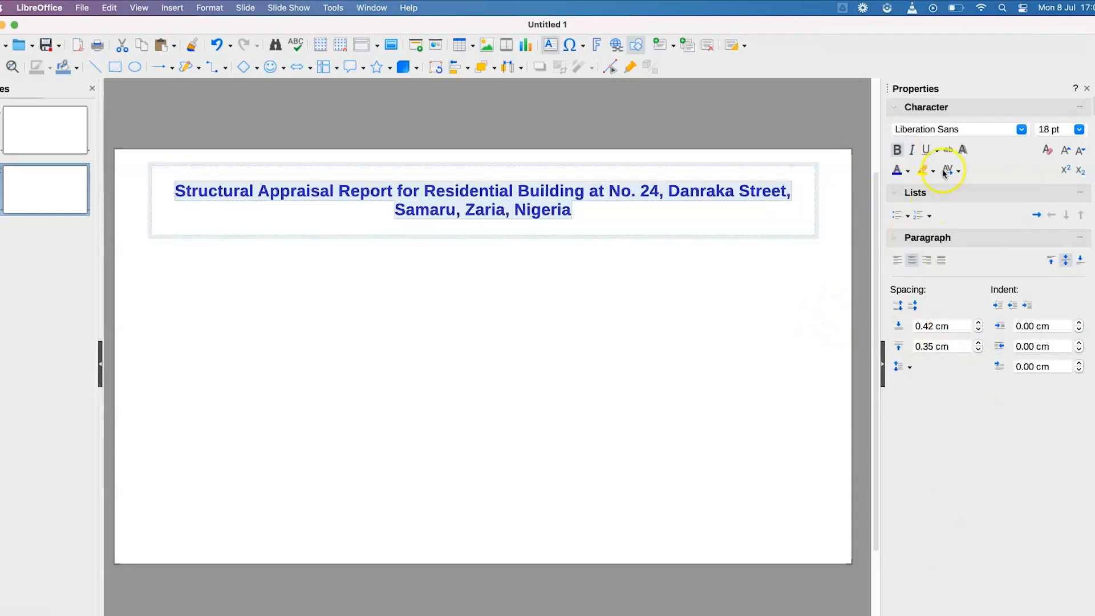
pyautogui.click(908, 171)
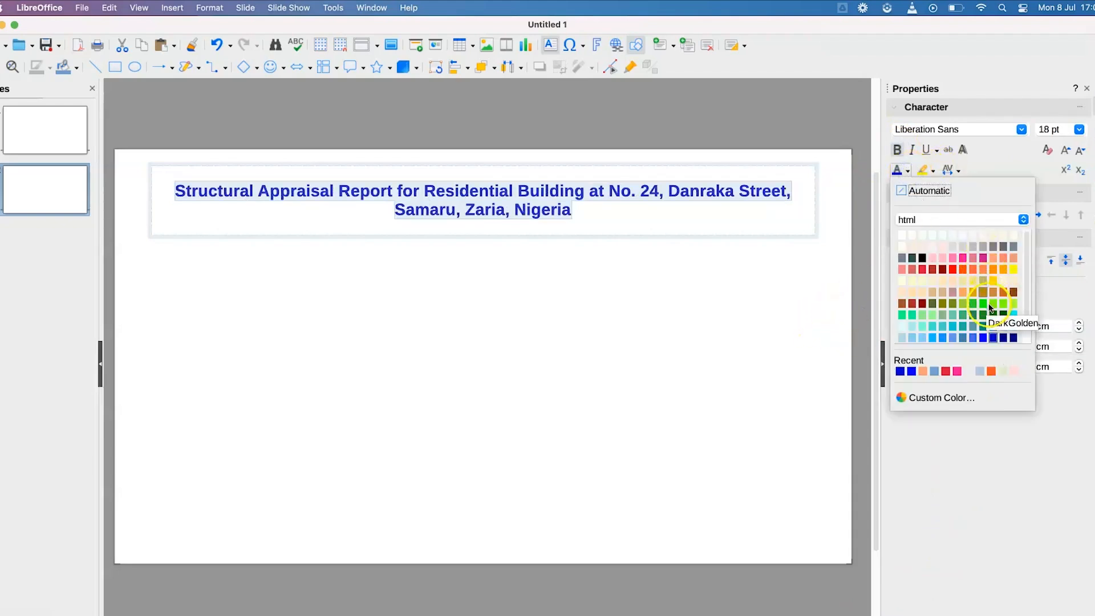
pyautogui.click(952, 337)
pyautogui.click(533, 330)
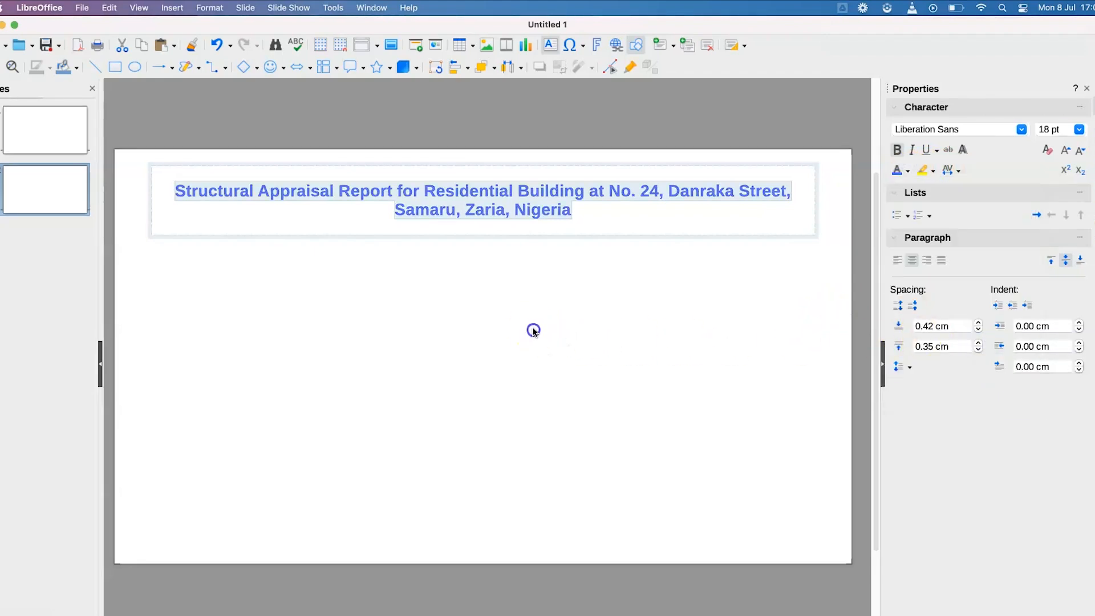
pyautogui.click(471, 210)
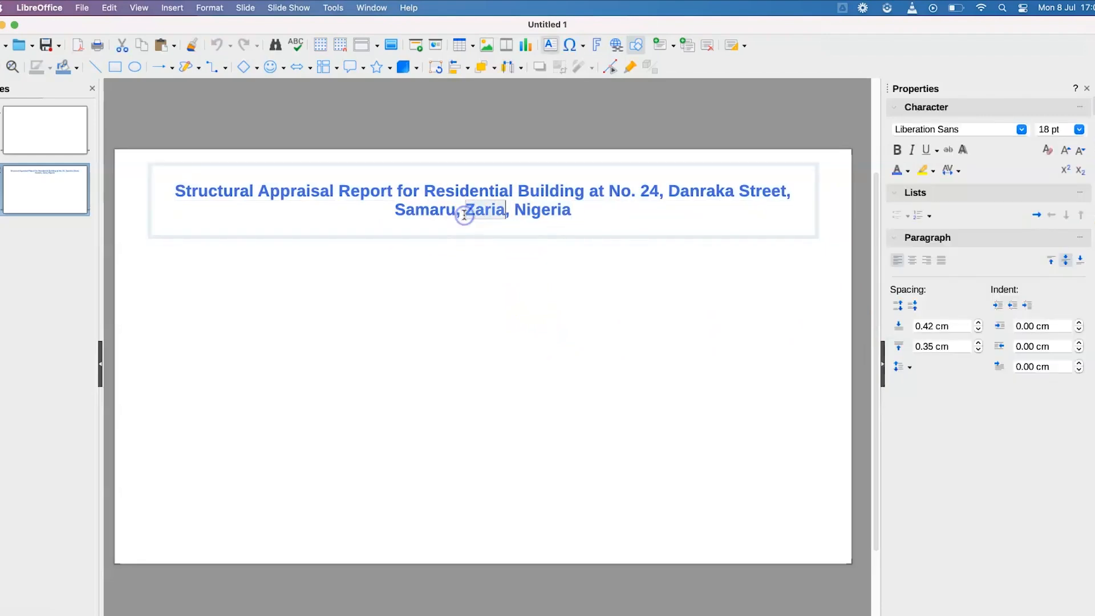
pyautogui.click(515, 263)
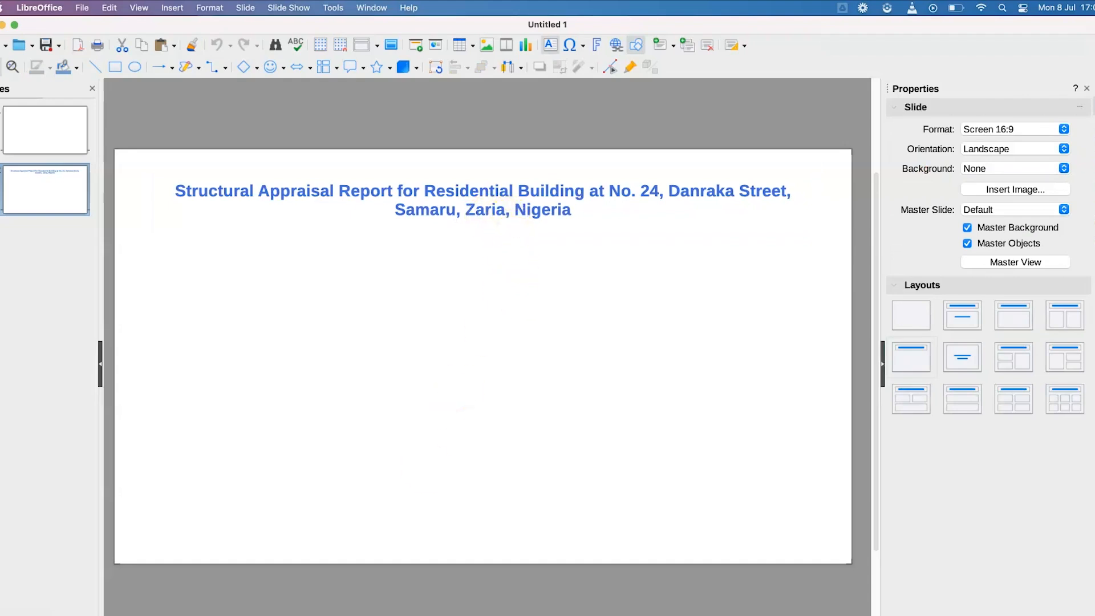
pyautogui.click(478, 218)
pyautogui.click(483, 270)
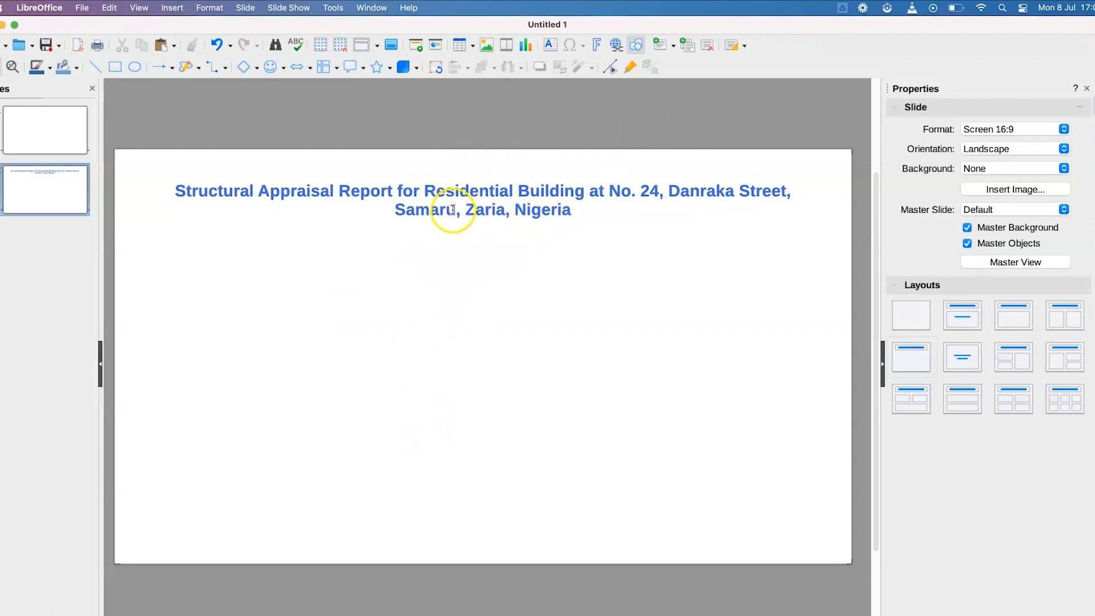
# Step: Insert a text box below the title containing "By" and the author's name, with a blank line between them
pyautogui.click(549, 45)
pyautogui.click(310, 276)
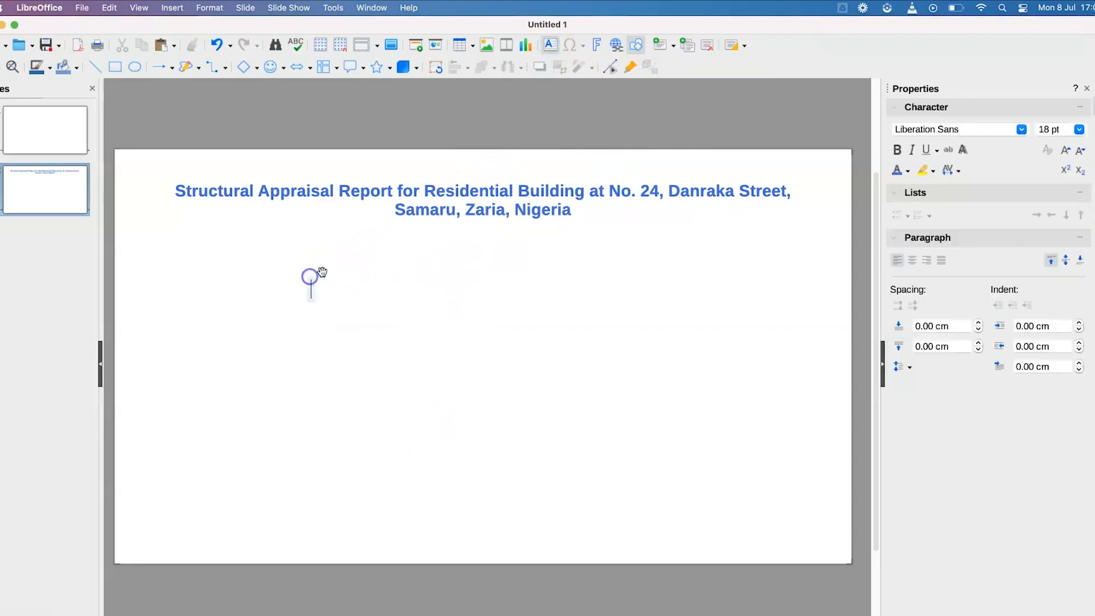
pyautogui.click(365, 290)
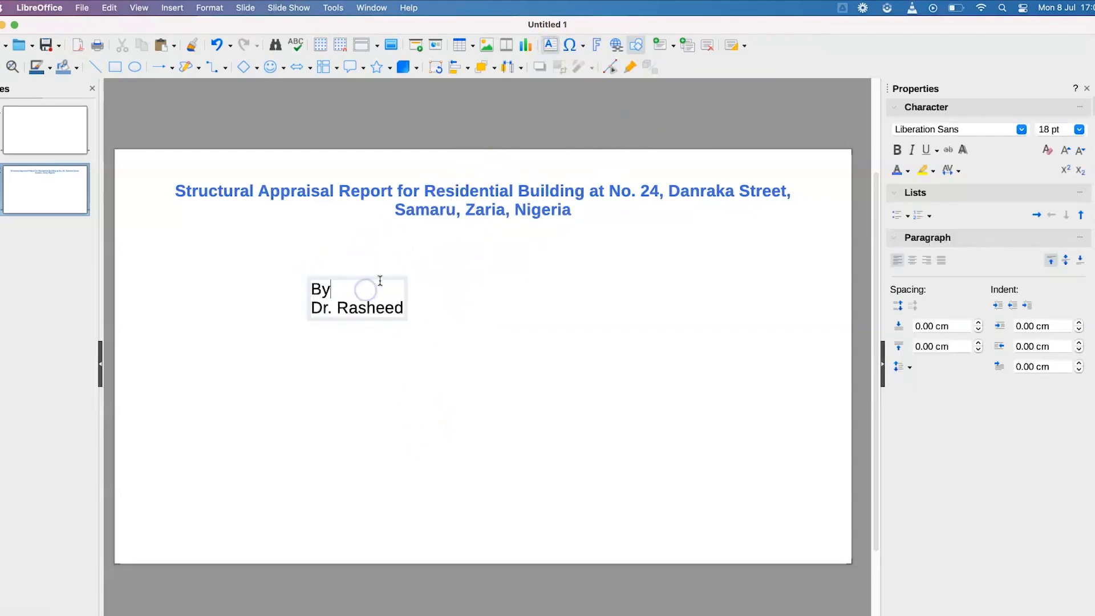
pyautogui.press('Return')
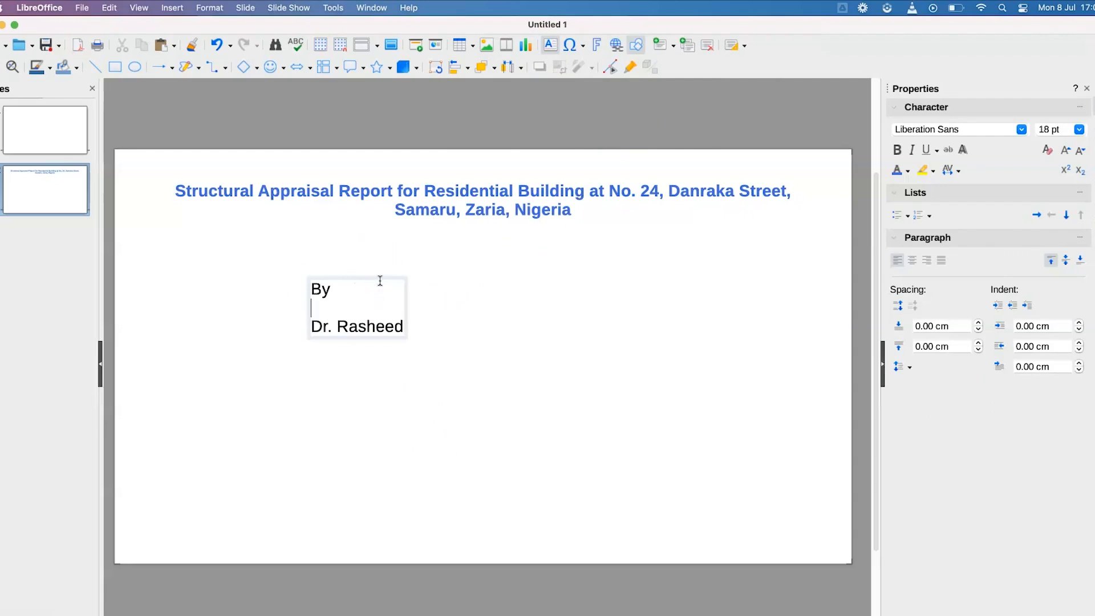
# Step: Add the lines "Client Name: EPIC Mentorship" and "Date: July 2024" below the author's name, separated by blank lines
pyautogui.click(355, 327)
pyautogui.click(404, 329)
pyautogui.press('Return')
pyautogui.press('Return')
pyautogui.press('Return')
pyautogui.write('Client Name: EPIC Mentorship')
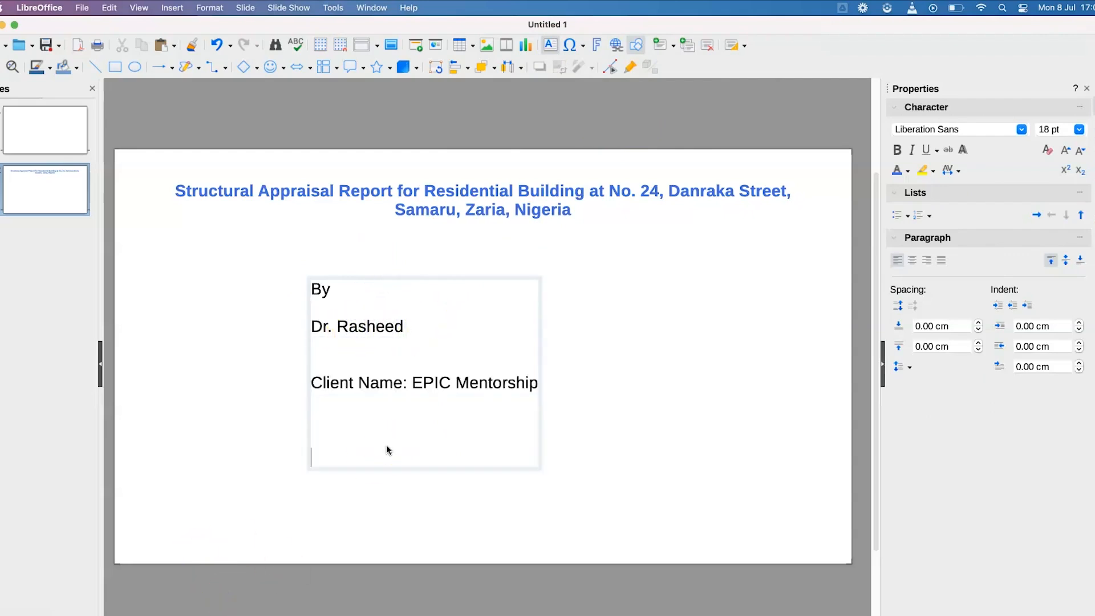
pyautogui.write('Date: July 2024')
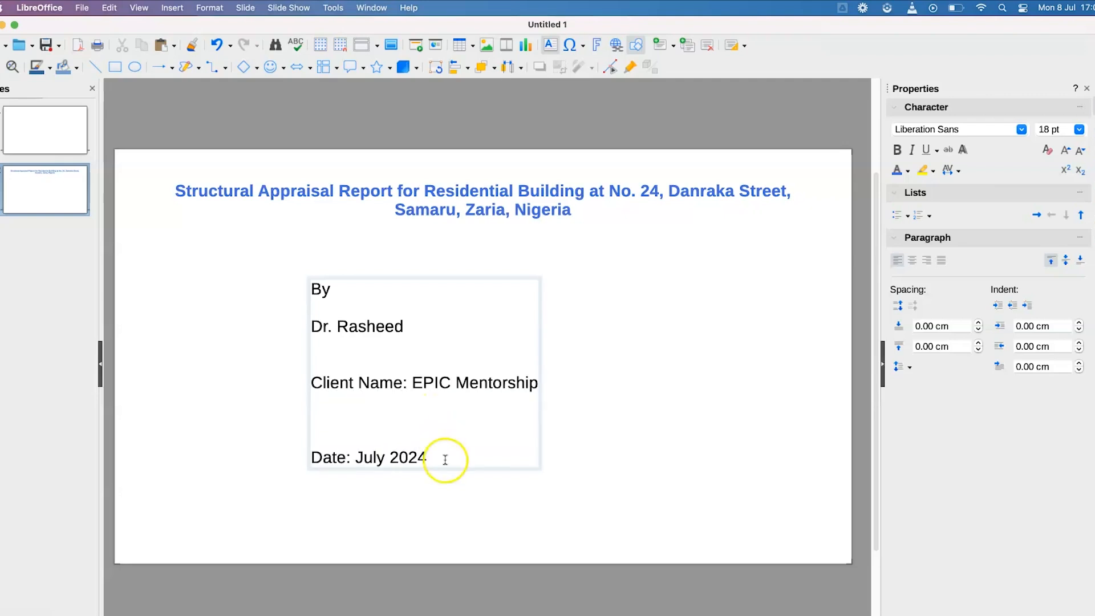
# Step: Set all text in the author, client and date text box to the Amiri font at 22 pt
pyautogui.moveTo(440, 454); pyautogui.dragTo(309, 266)
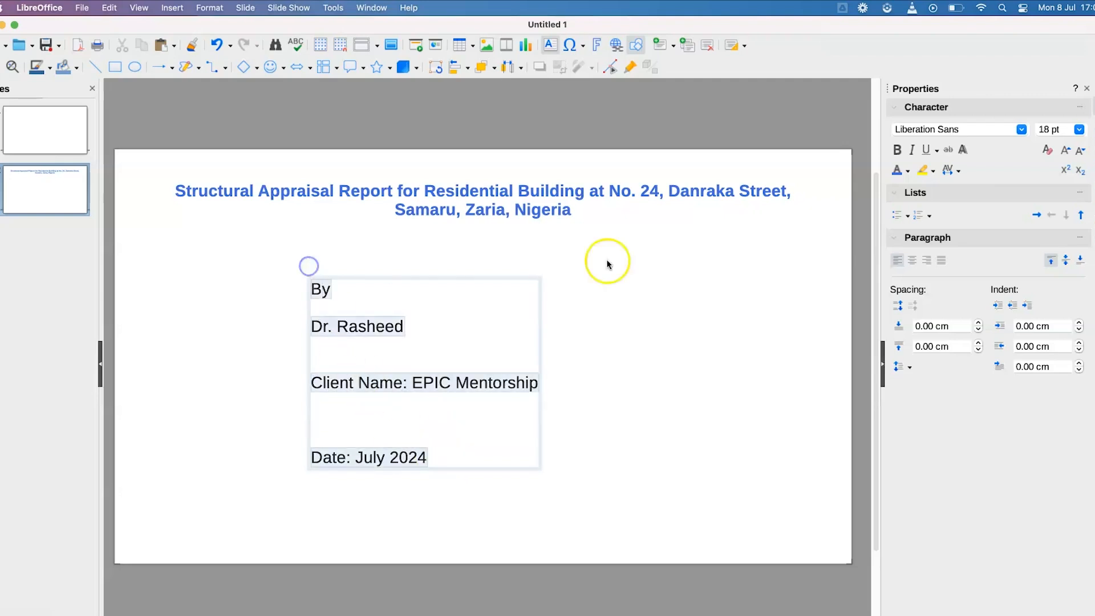
pyautogui.click(1024, 131)
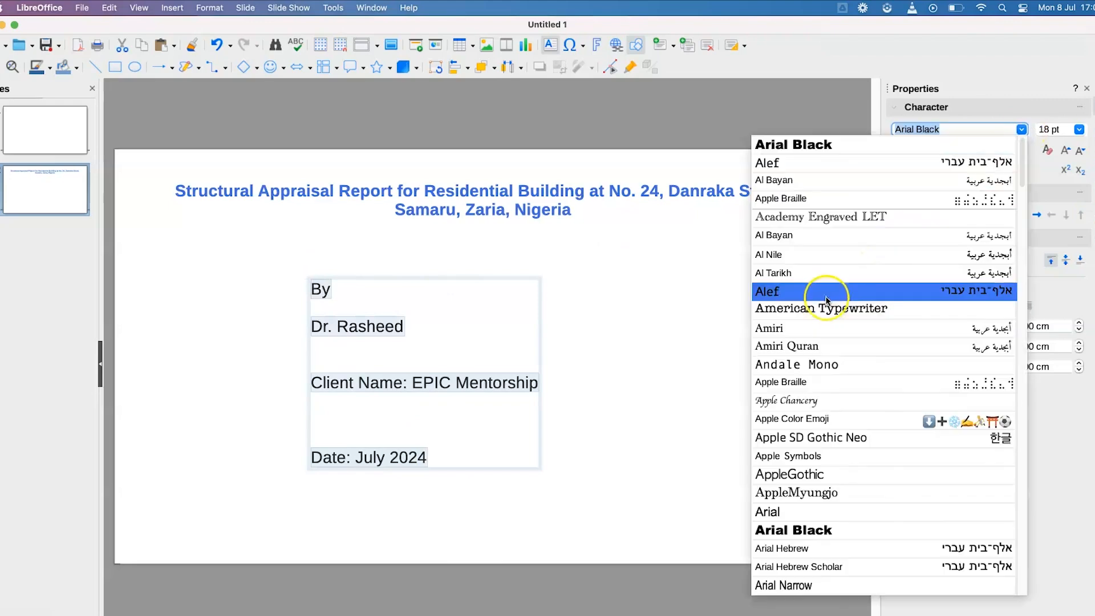
pyautogui.click(824, 326)
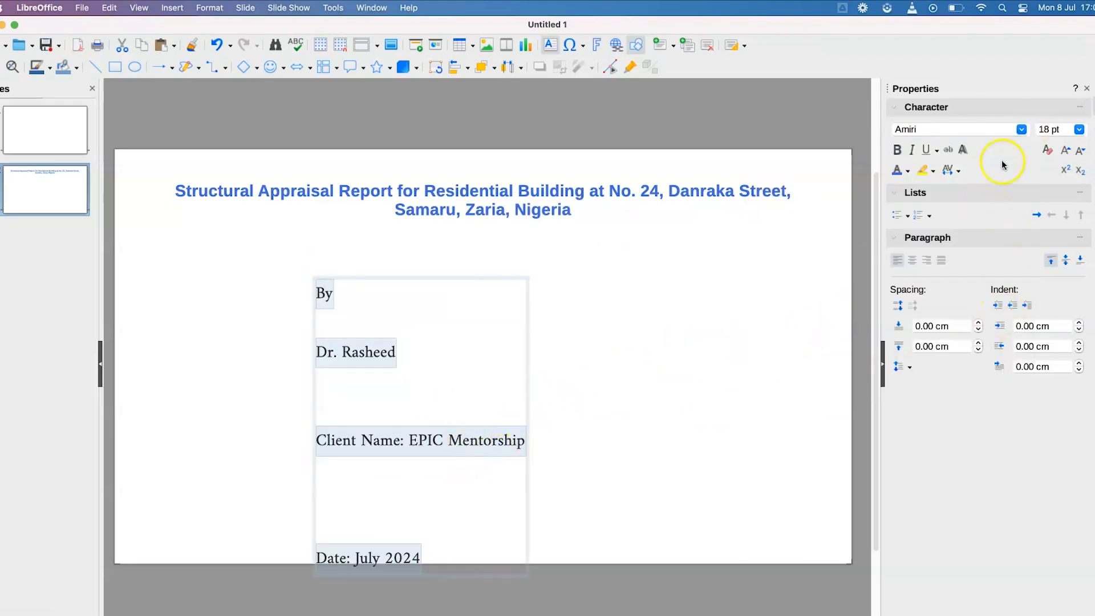
pyautogui.click(1081, 131)
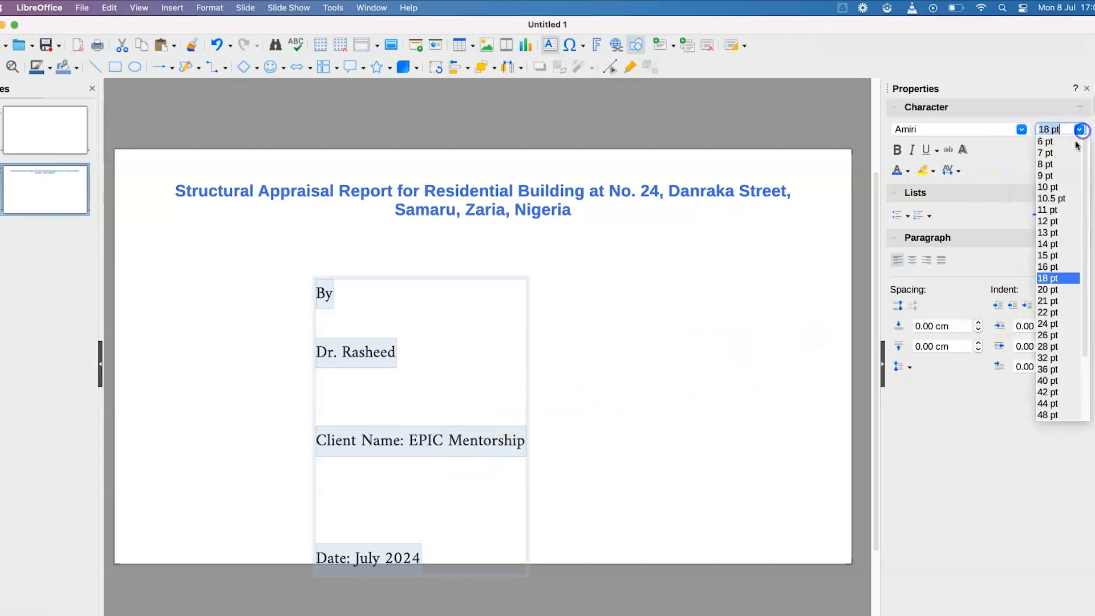
pyautogui.click(1057, 312)
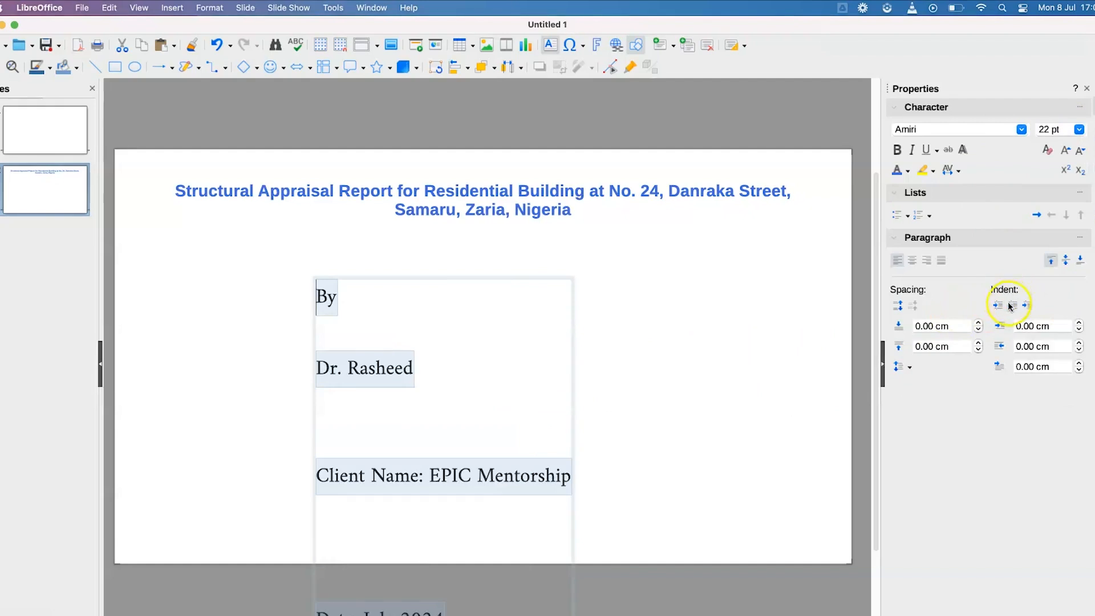
# Step: Make all text in the author, client and date text box bold and color it blue from the html palette
pyautogui.click(897, 152)
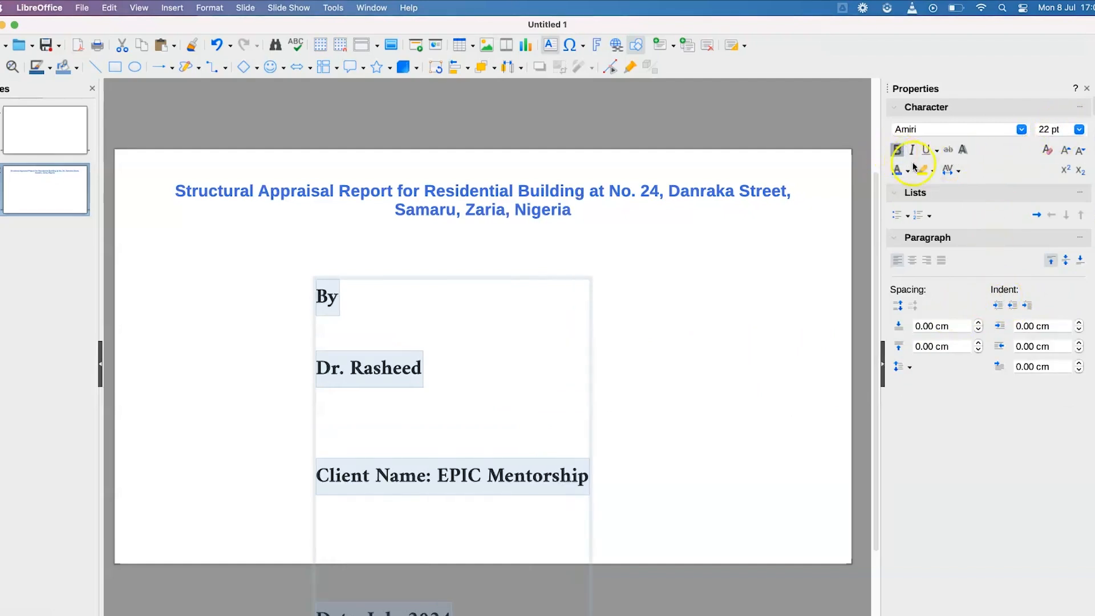
pyautogui.click(908, 173)
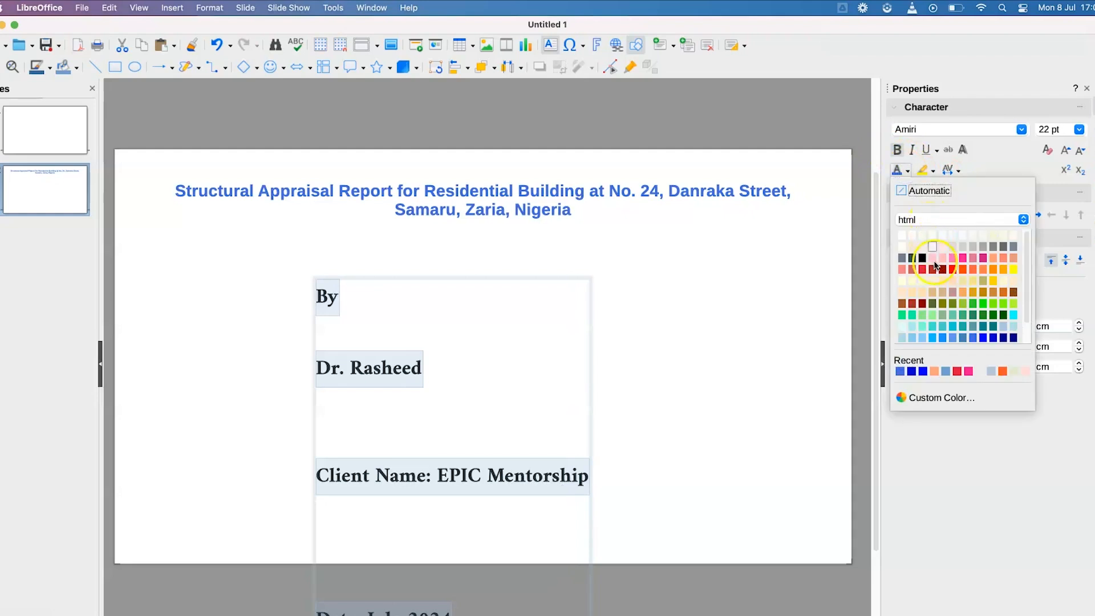
pyautogui.click(984, 338)
# Step: Remove the surplus blank lines between the author, client and date lines and center all text in the box
pyautogui.click(376, 406)
pyautogui.press('super+a')
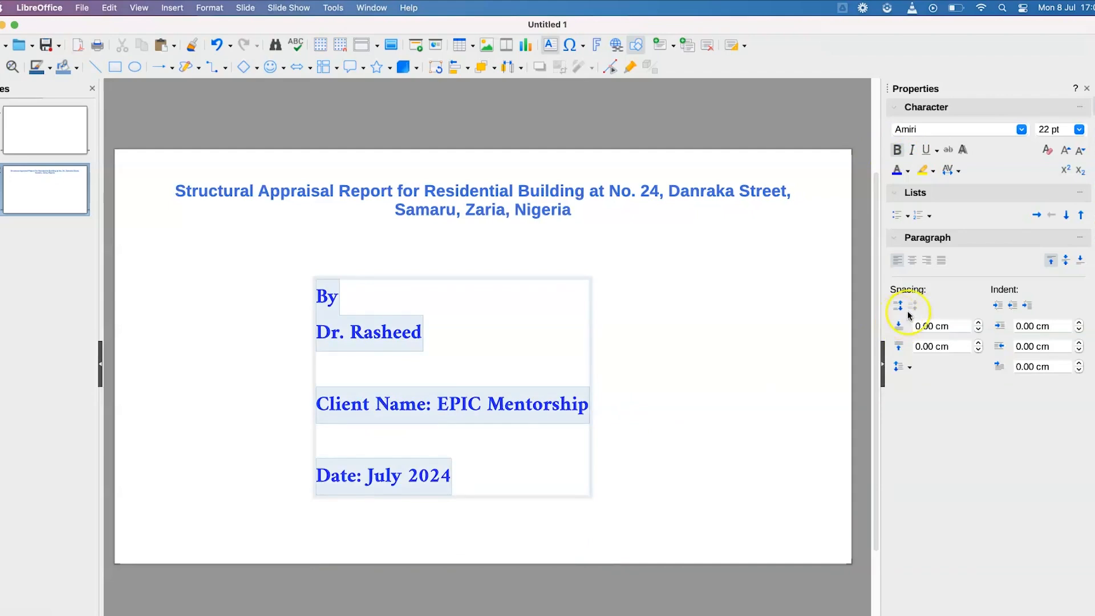
pyautogui.click(913, 260)
pyautogui.click(699, 355)
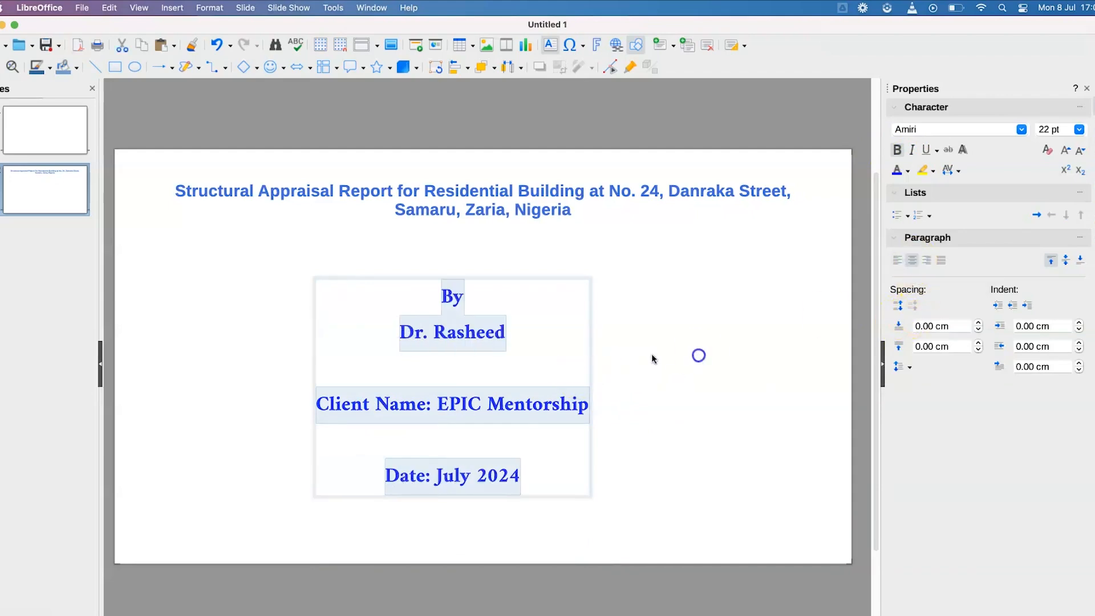
# Step: Move the author, client and date text box into the right half of the slide, keeping it below the title
pyautogui.click(488, 304)
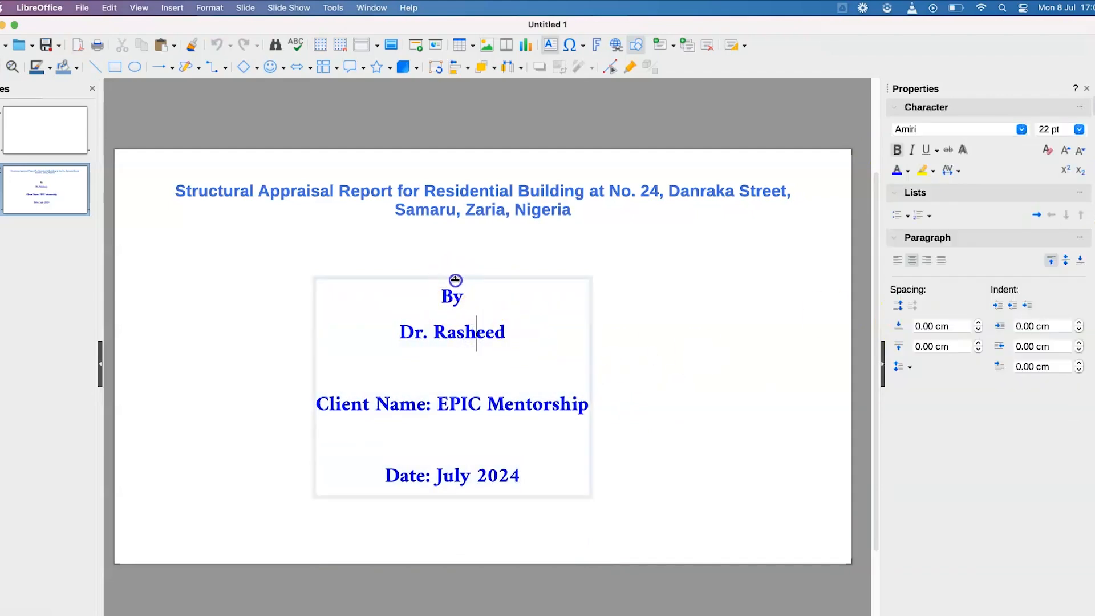
pyautogui.click(483, 279)
pyautogui.click(576, 302)
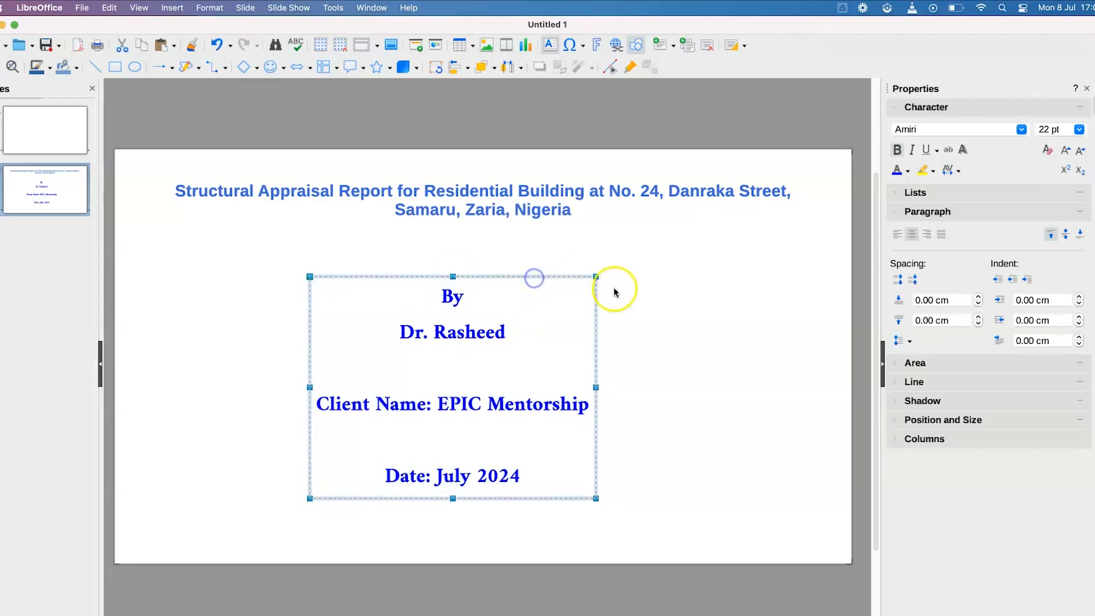
pyautogui.click(414, 304)
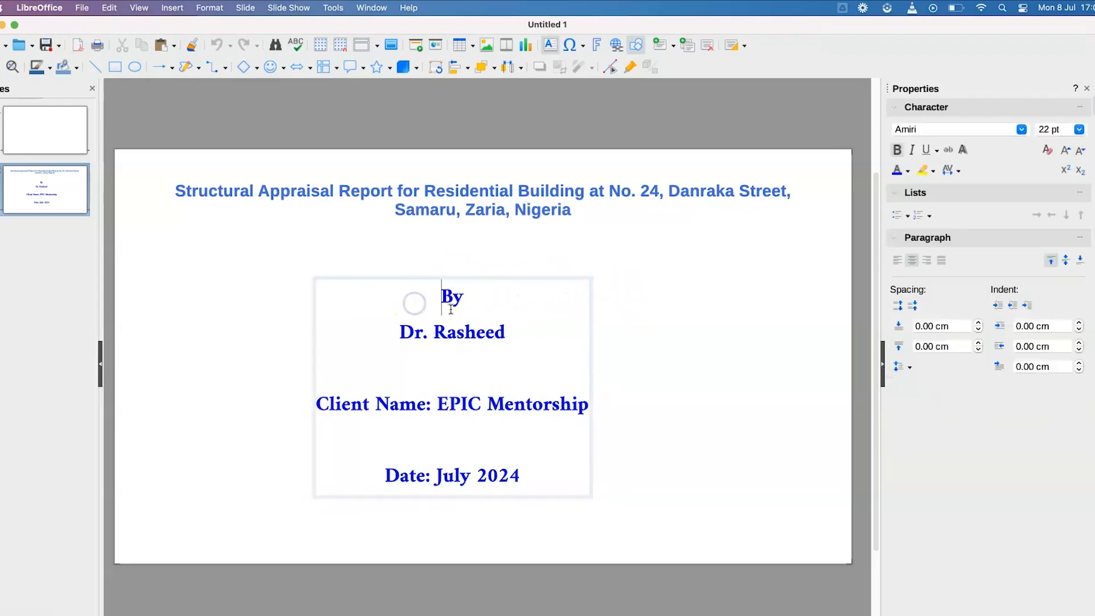
pyautogui.moveTo(592, 359); pyautogui.dragTo(642, 360)
pyautogui.click(741, 337)
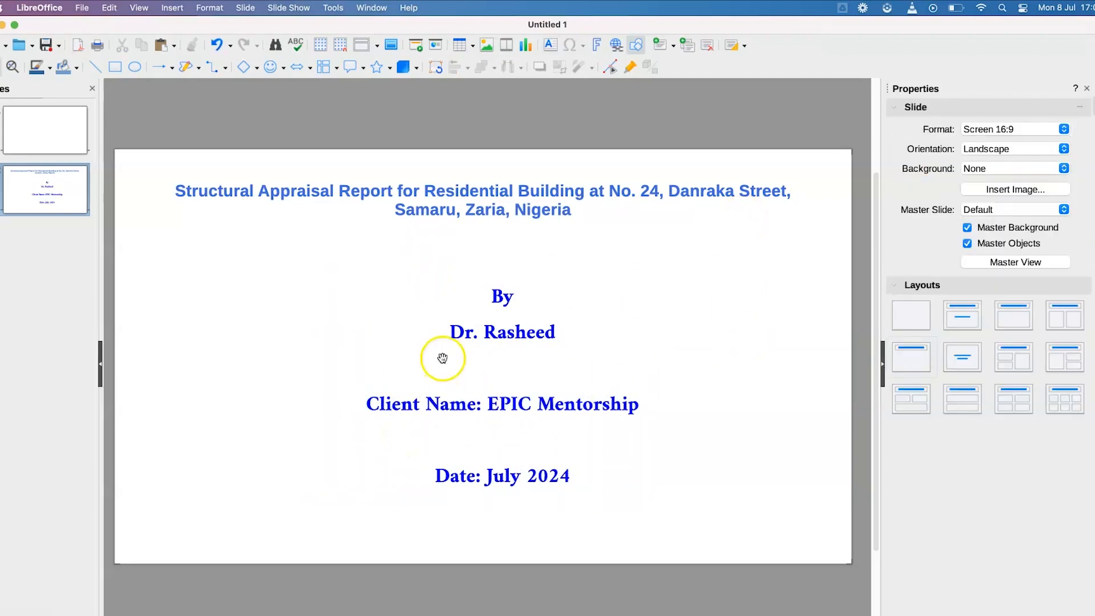
pyautogui.click(520, 329)
pyautogui.moveTo(574, 283); pyautogui.dragTo(738, 284)
pyautogui.click(391, 383)
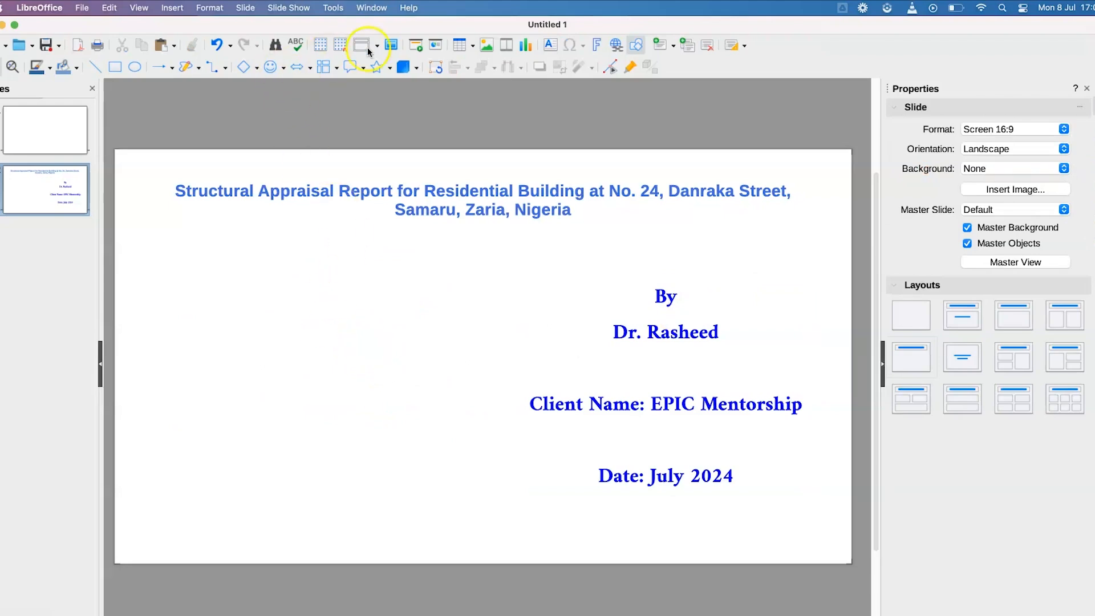
# Step: Insert the image building appraisal.jpeg from the Resources folder into the slide
pyautogui.click(486, 46)
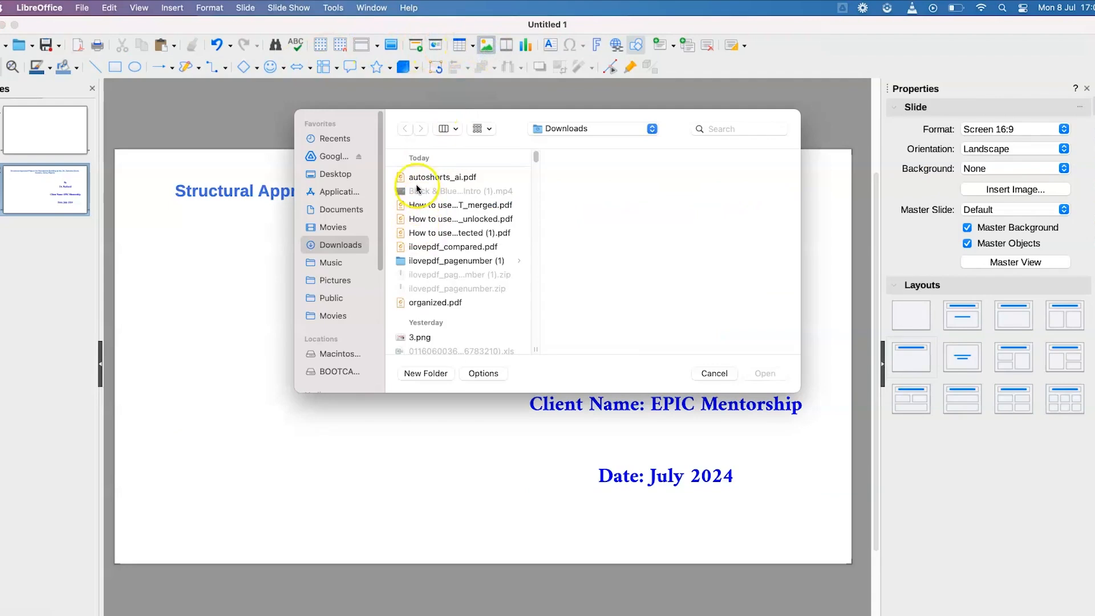
pyautogui.click(566, 129)
pyautogui.click(606, 225)
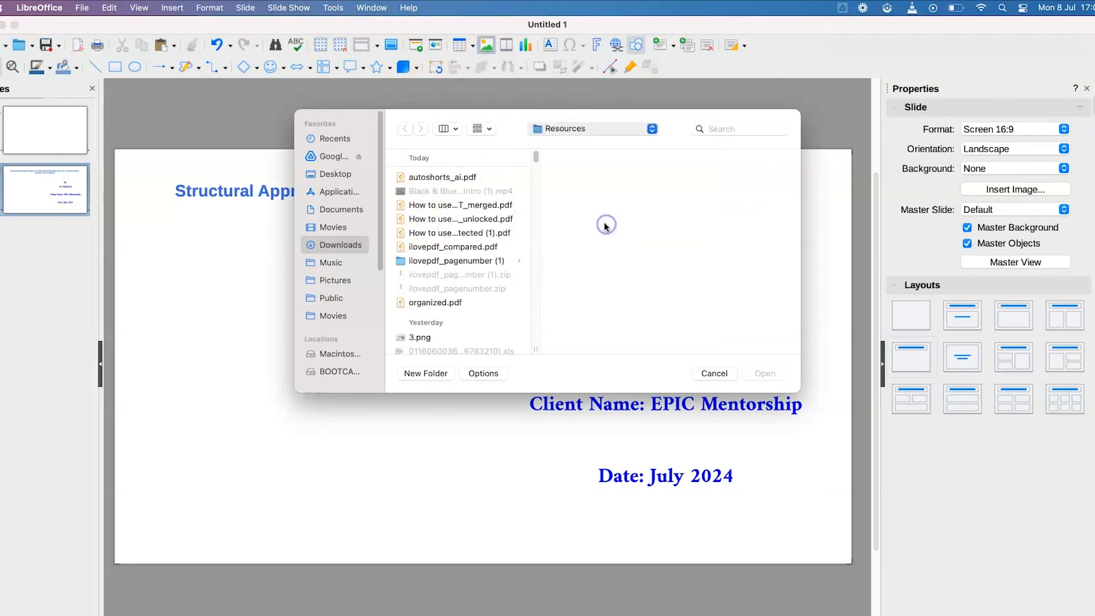
pyautogui.click(707, 178)
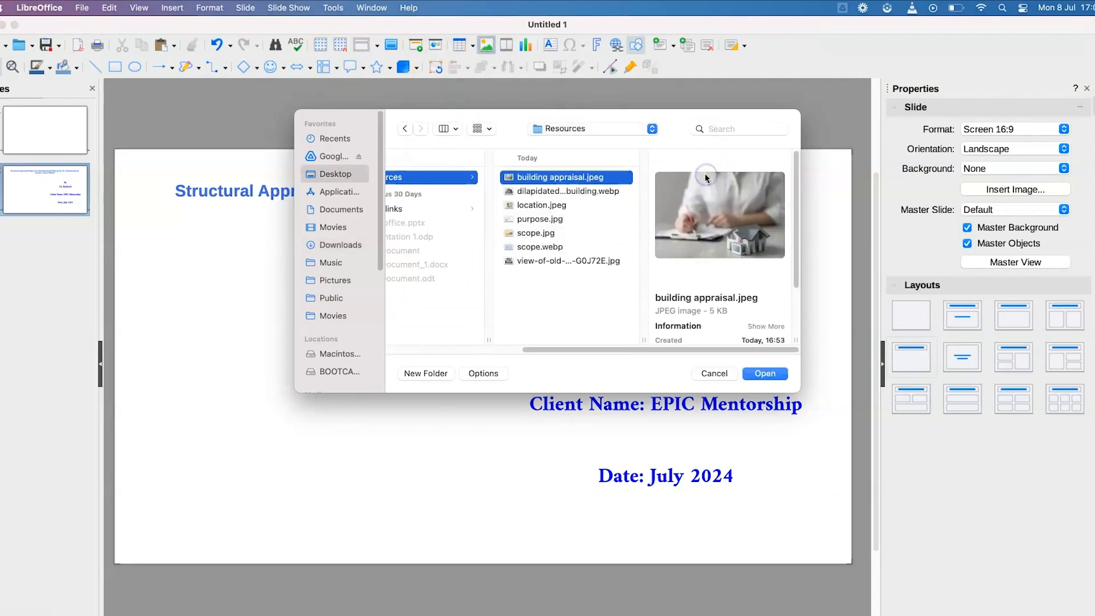
pyautogui.click(766, 373)
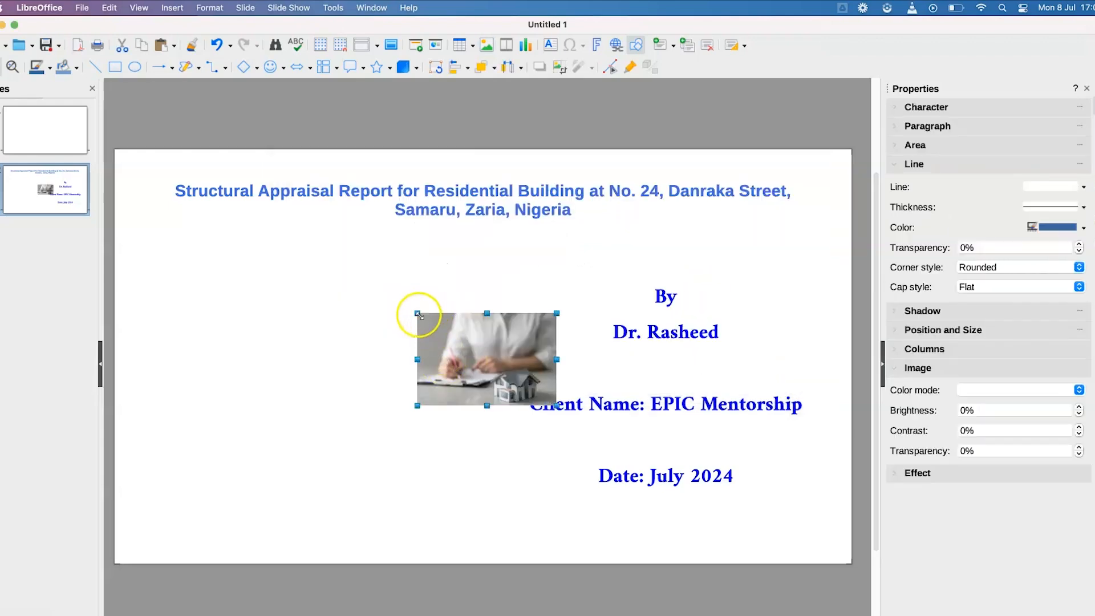
# Step: Enlarge the building appraisal picture proportionally and place it on the slide's left side, beside the author, client and date text
pyautogui.moveTo(418, 316); pyautogui.dragTo(346, 266)
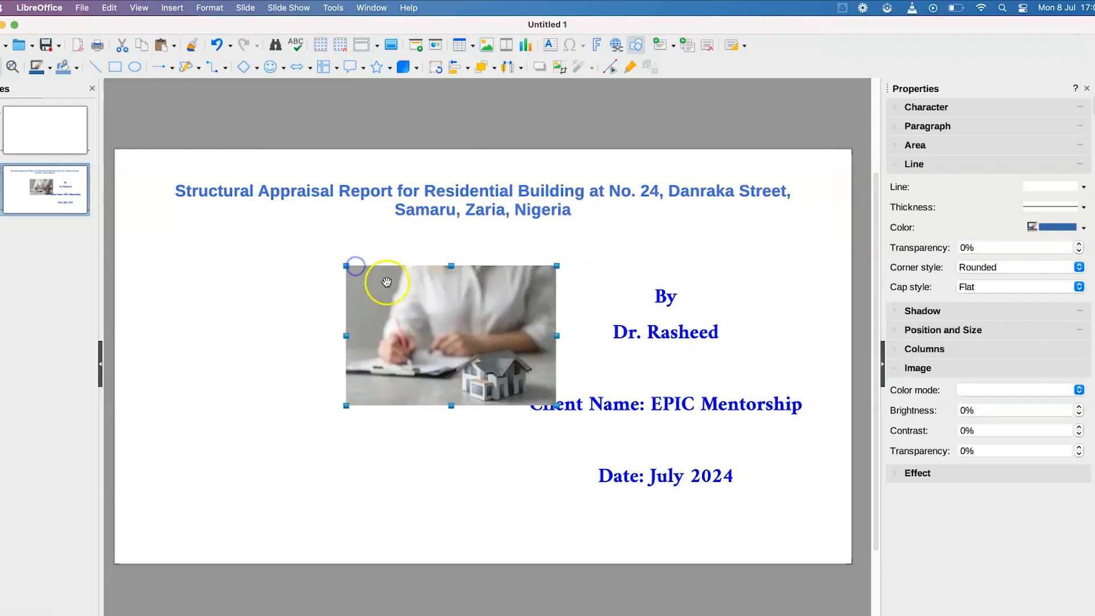
pyautogui.moveTo(443, 341); pyautogui.dragTo(361, 362)
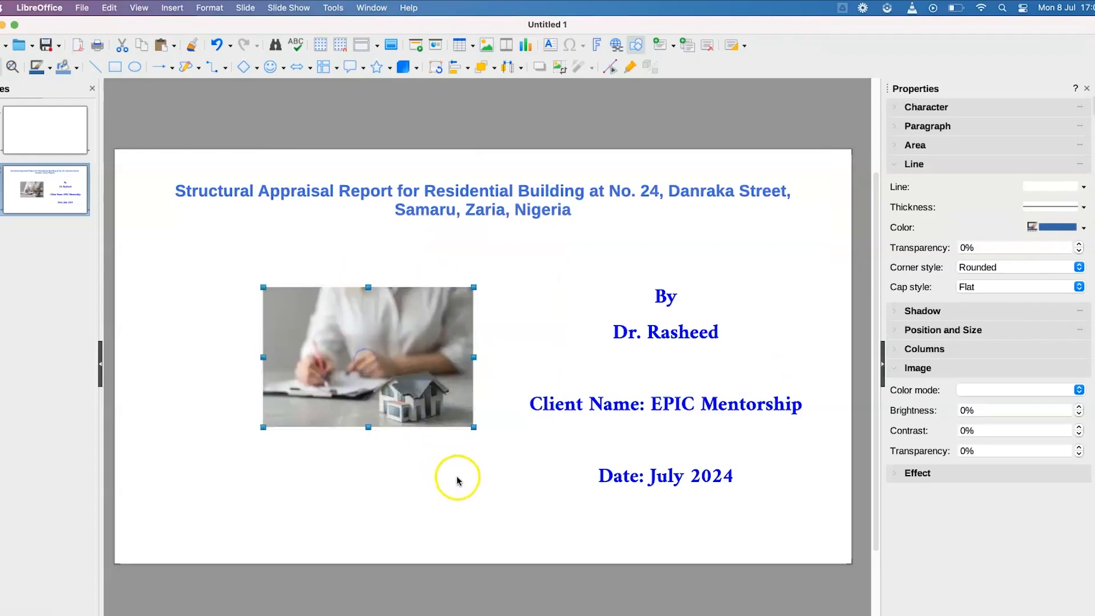
pyautogui.click(457, 478)
pyautogui.click(368, 409)
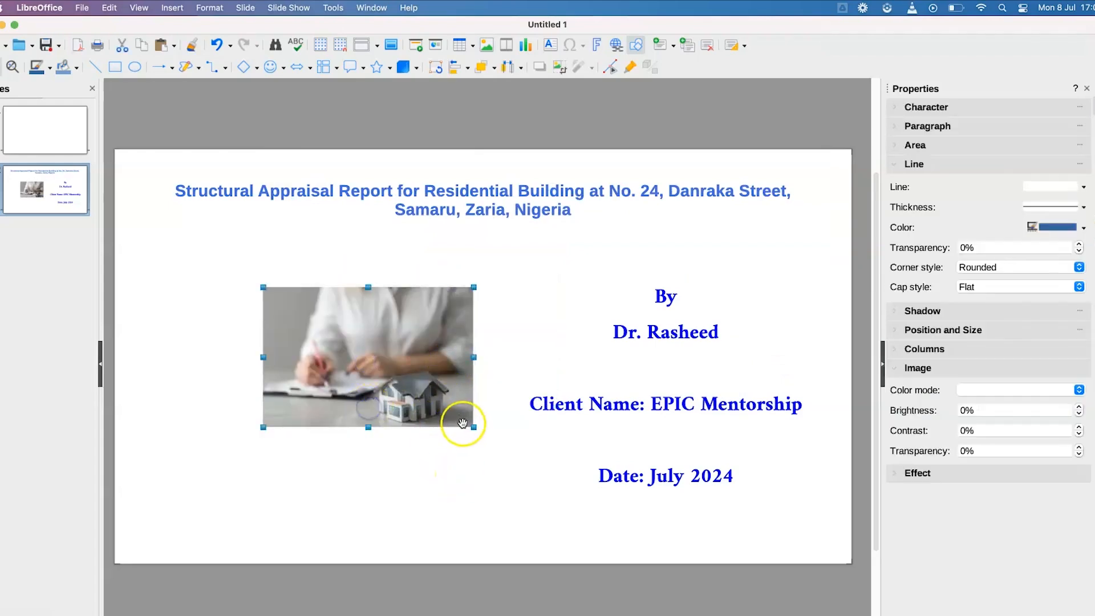
pyautogui.moveTo(474, 428); pyautogui.dragTo(481, 433)
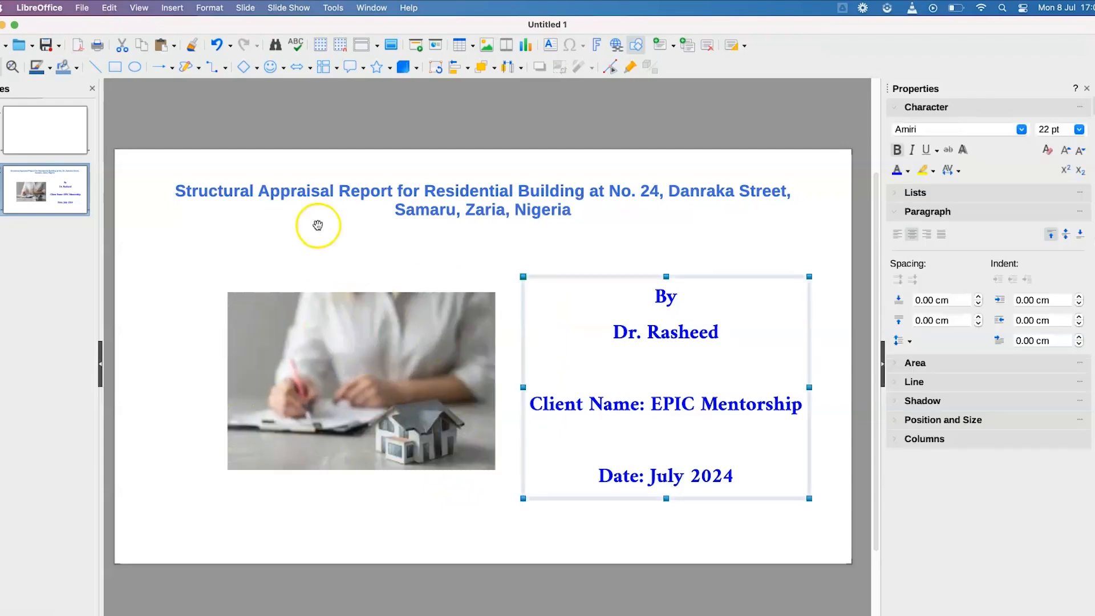
pyautogui.click(282, 227)
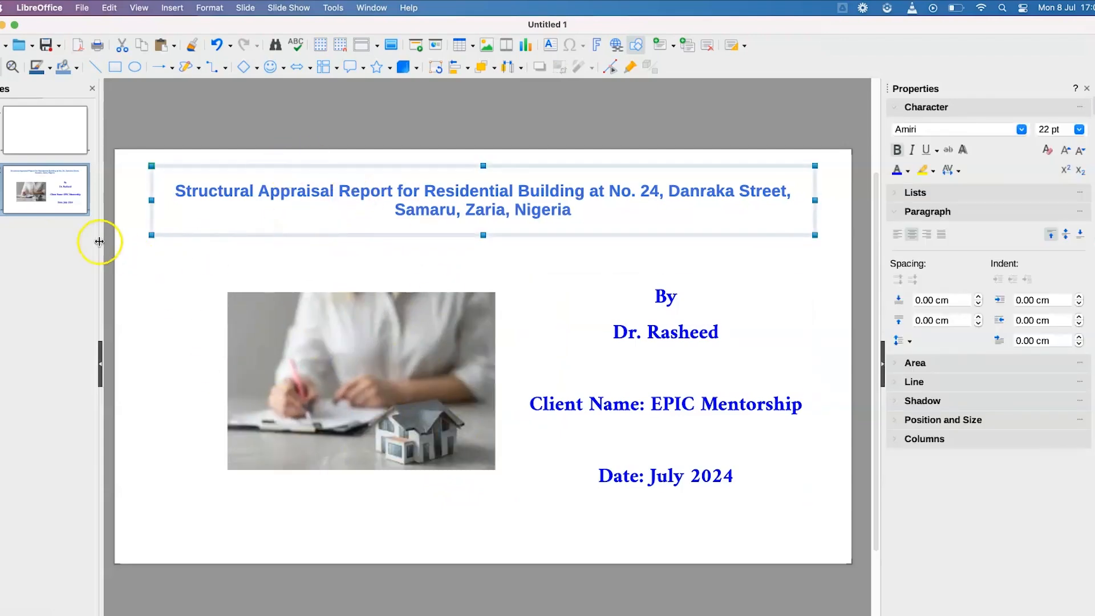